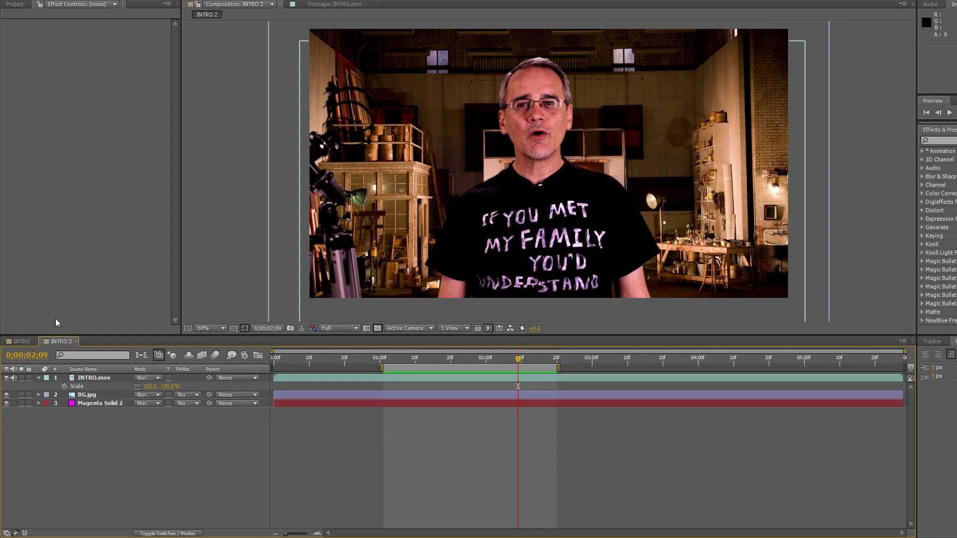
- From the INTRO comp's Project panel, open BG.jpg (1600 x 1065 workshop image) in the Footage viewer
click(25, 343)
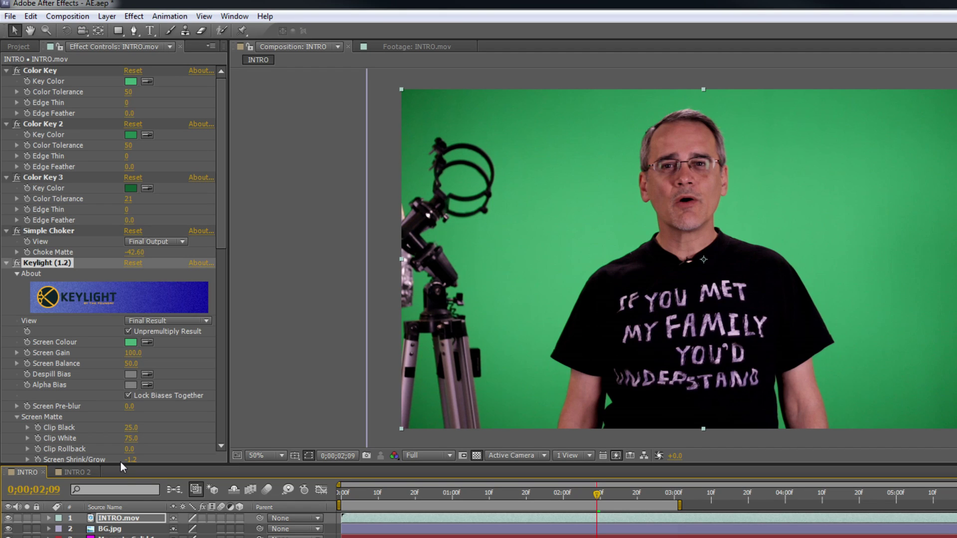
click(19, 46)
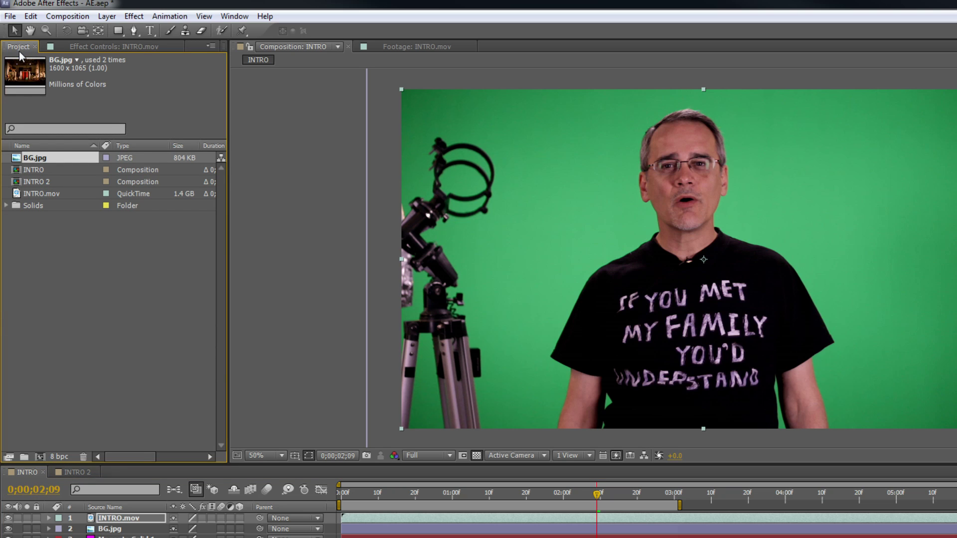
click(21, 194)
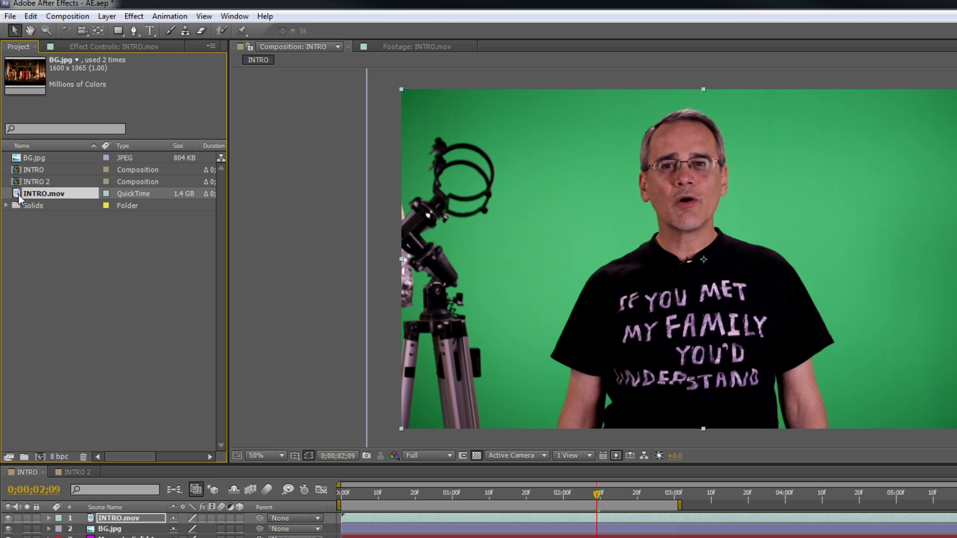
ctrl+click(20, 159)
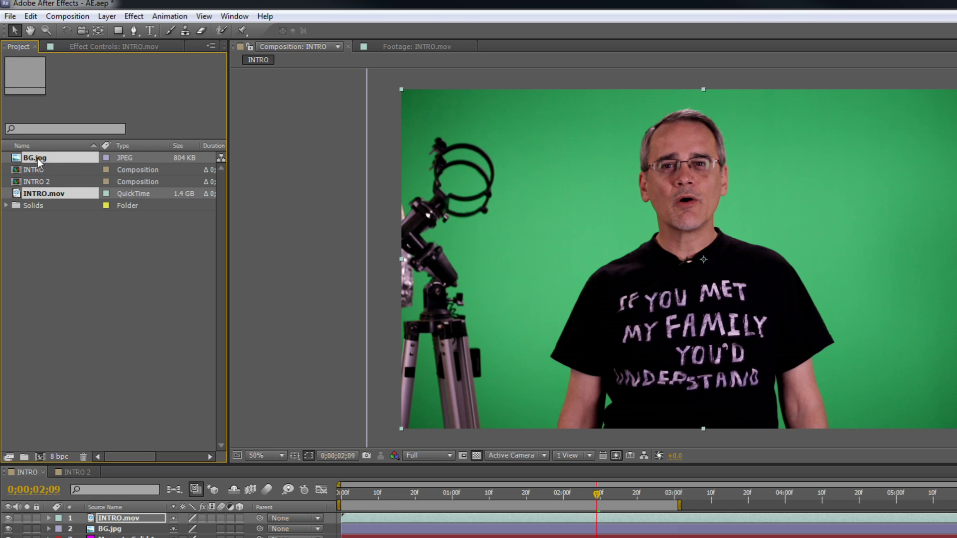
double_click(35, 158)
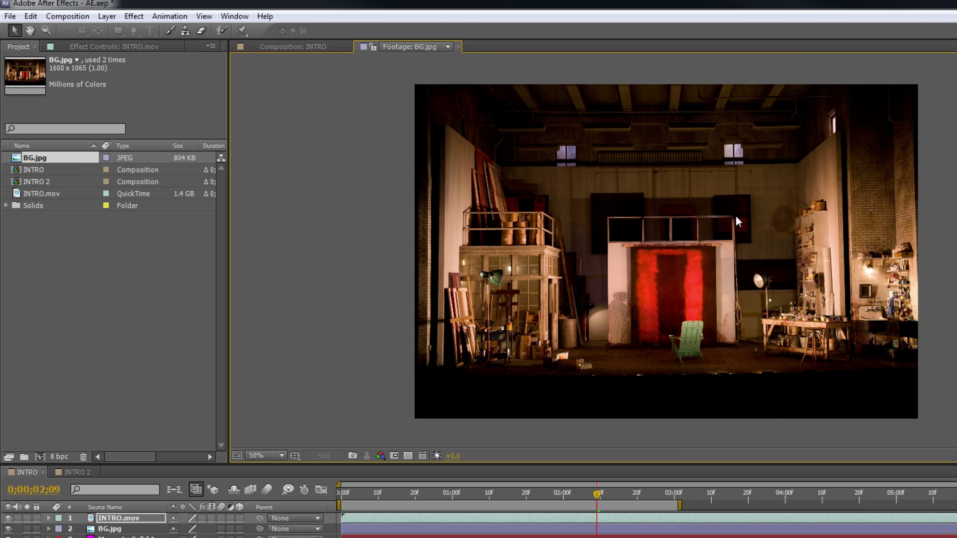
- Preview the INTRO.mov green-screen footage, then build the INTRO 3 composition from it
double_click(48, 193)
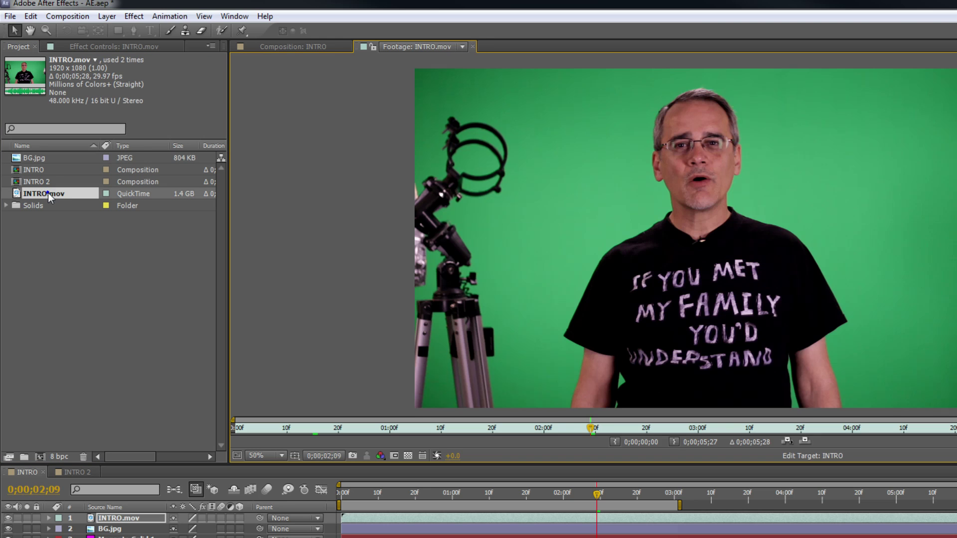
click(500, 425)
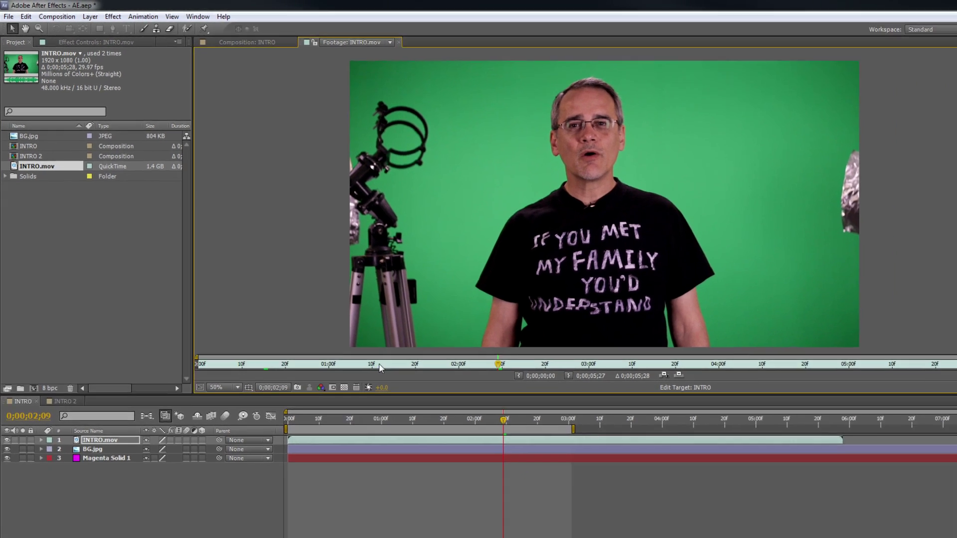
mouse_move(379, 363)
mouse_down()
mouse_move(499, 366)
mouse_move(491, 360)
mouse_up()
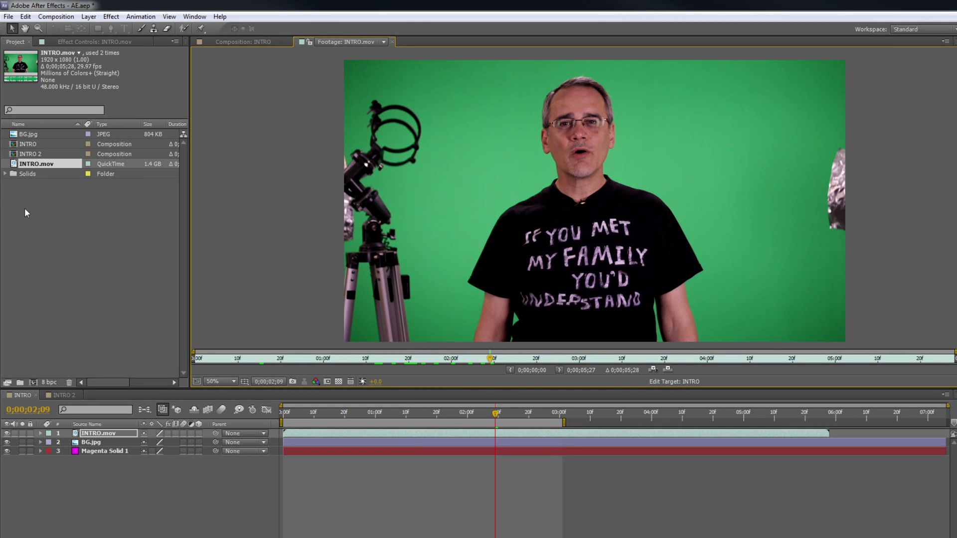
click(16, 166)
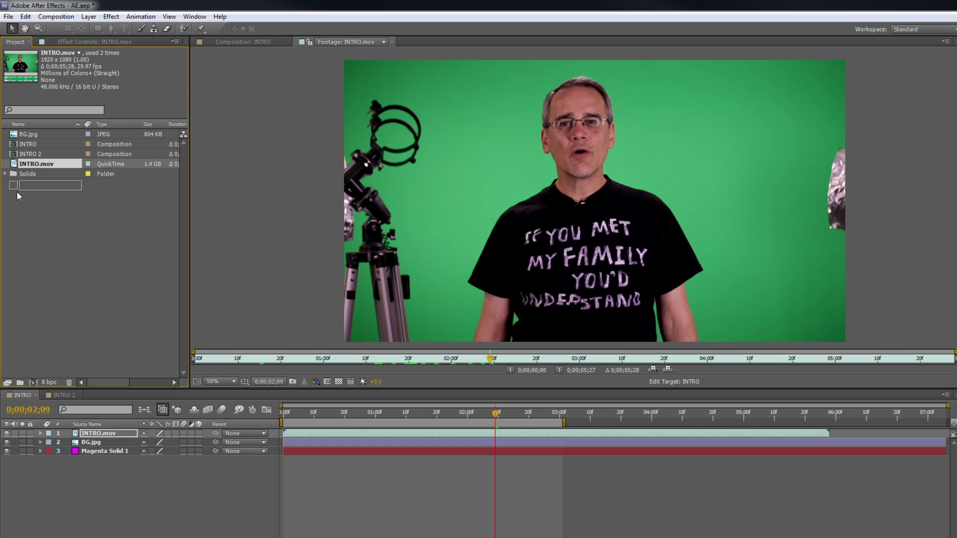
click(33, 382)
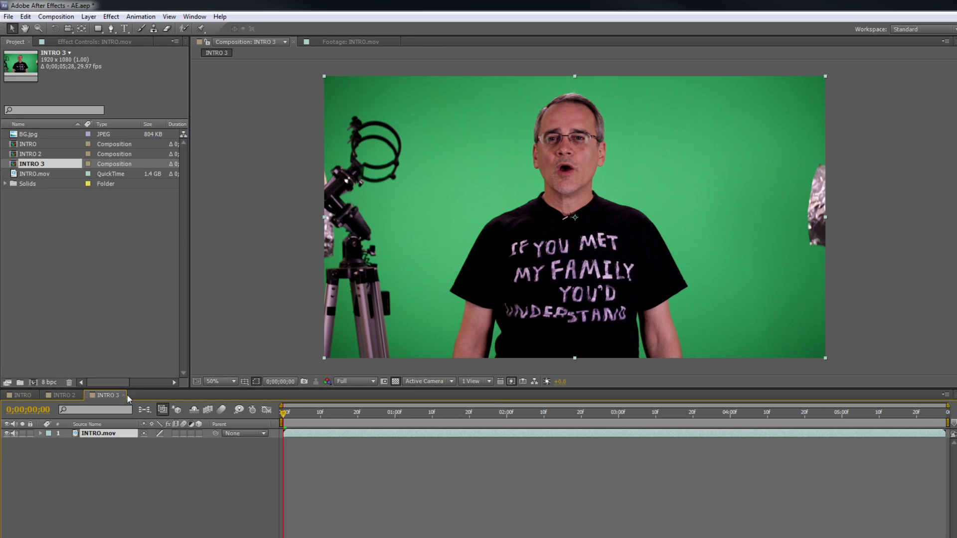
drag(497, 411, 550, 413)
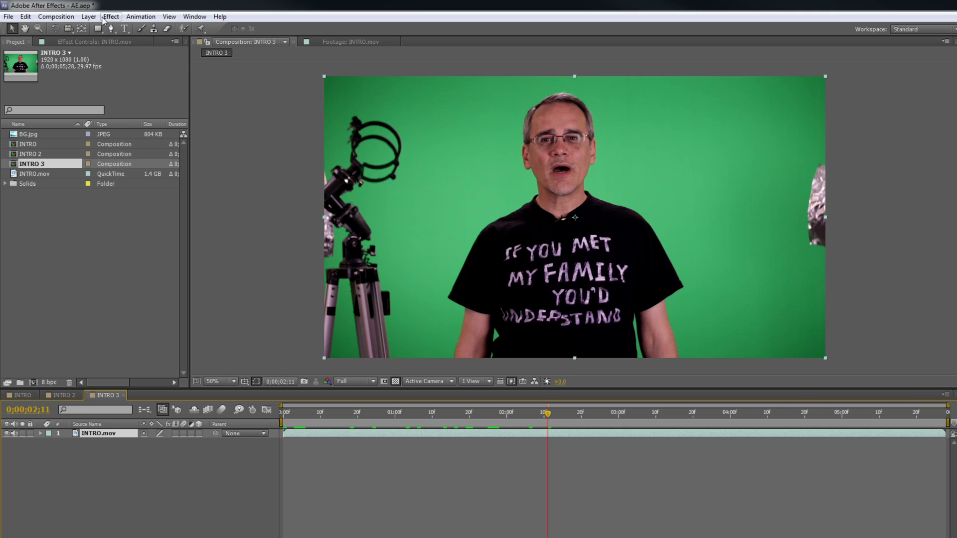
- Create a magenta solid, Magenta Solid 3, and move it beneath the INTRO.mov layer
click(88, 17)
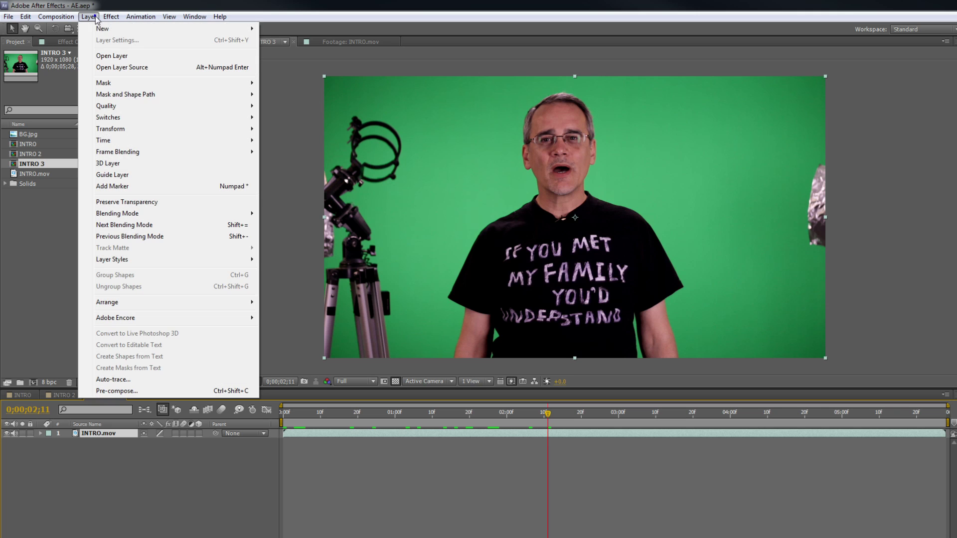
mouse_move(102, 29)
click(283, 39)
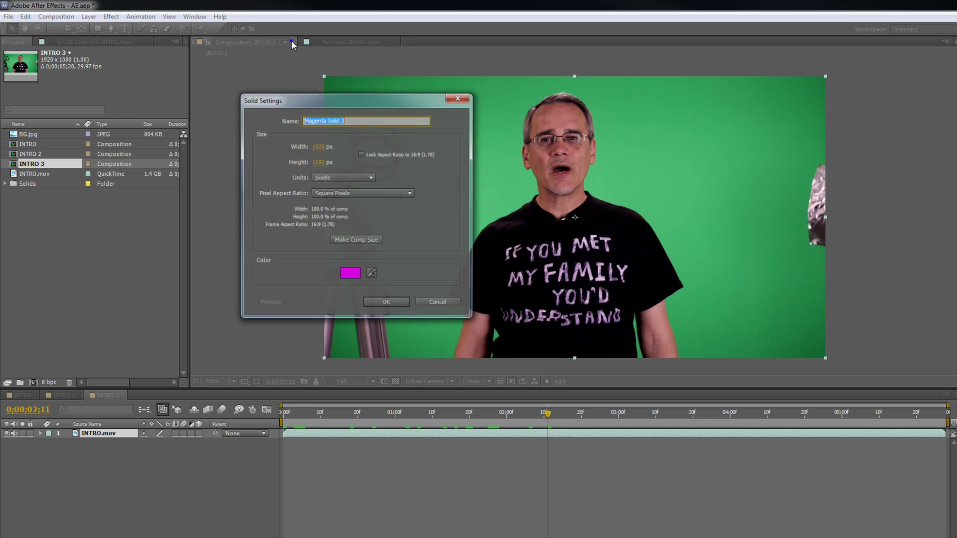
drag(372, 96, 456, 72)
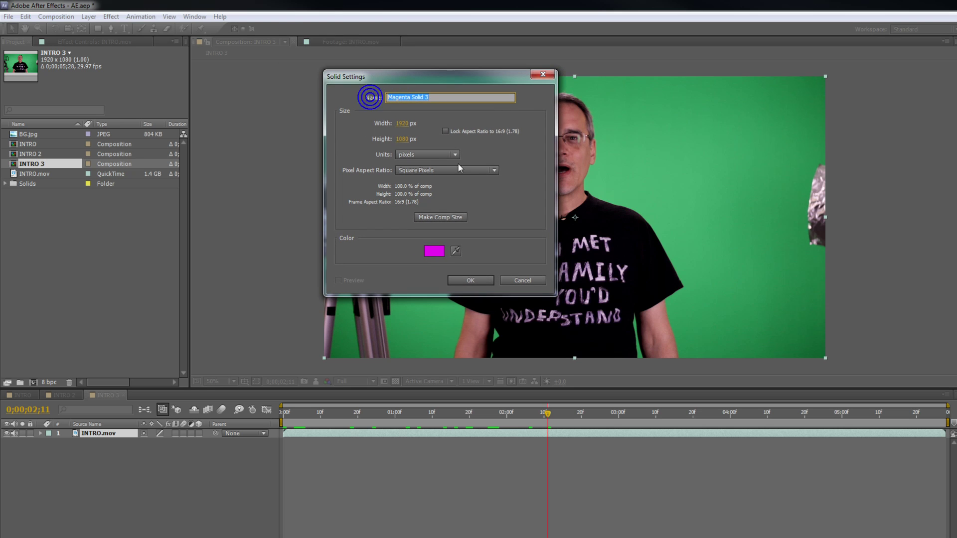
click(471, 280)
drag(105, 435, 103, 459)
click(100, 433)
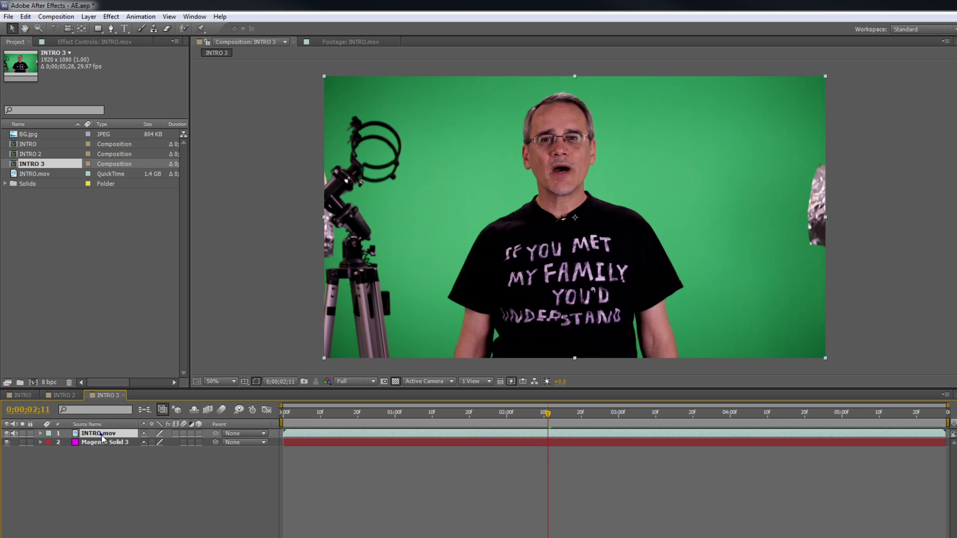
click(111, 16)
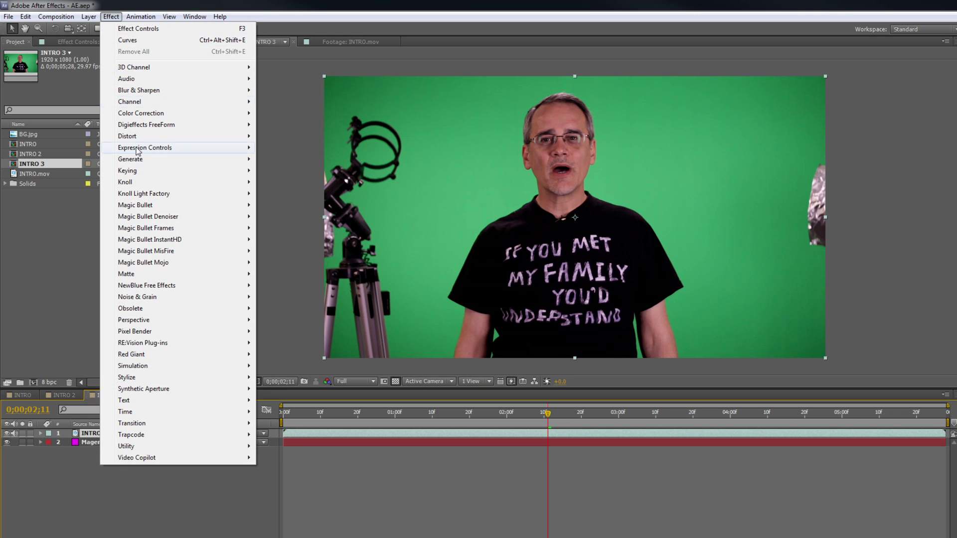
- Apply a Color Key to INTRO.mov keyed on the green screen with Color Tolerance 40
mouse_move(138, 172)
click(282, 194)
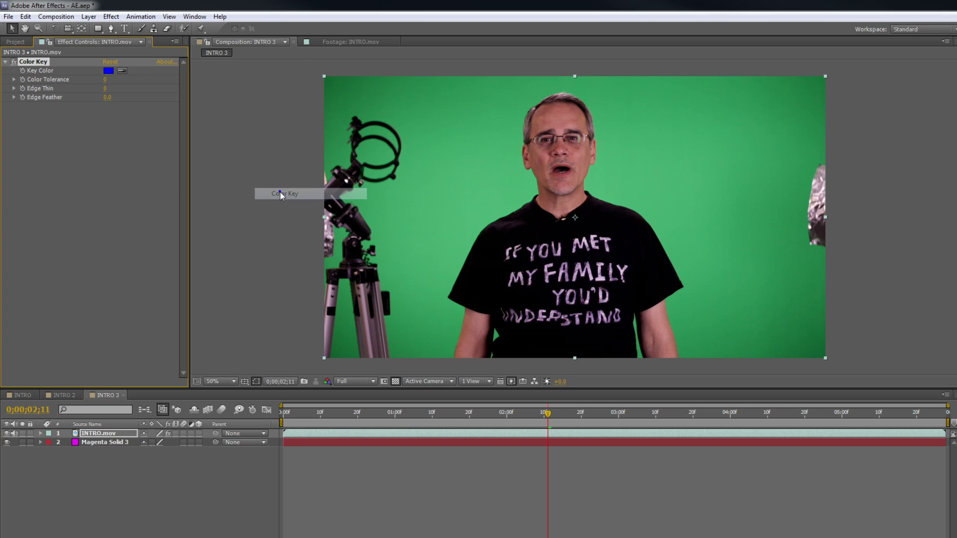
click(122, 71)
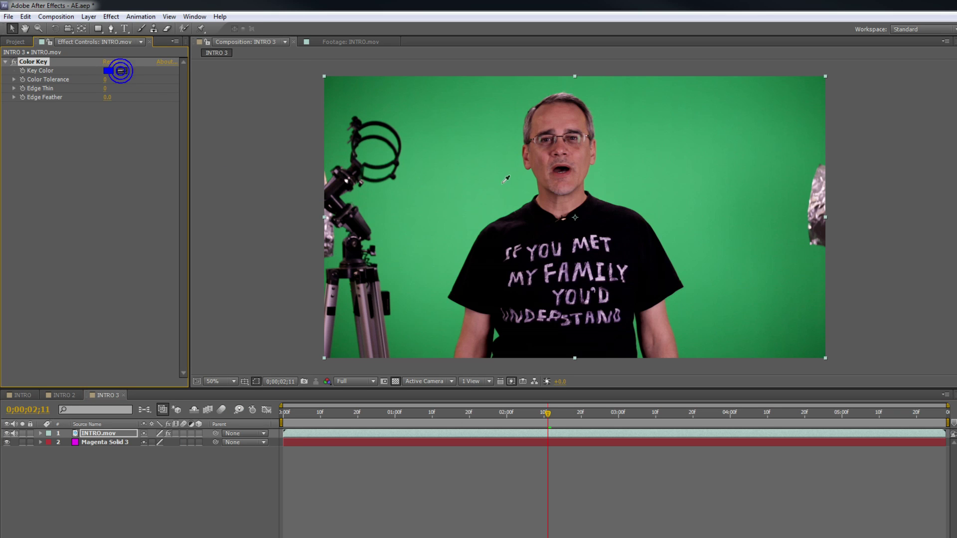
click(522, 191)
click(106, 80)
text(40)
key(Return)
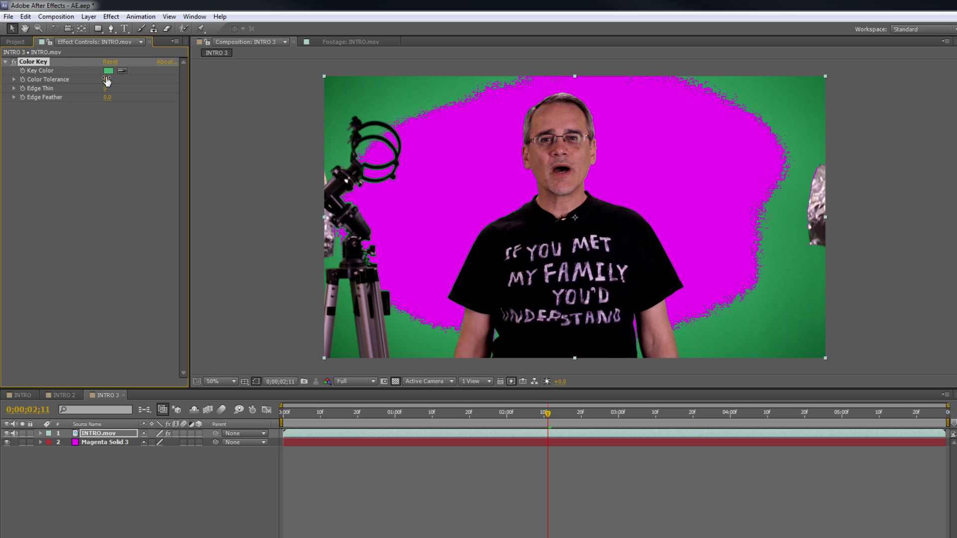
- Add a second Color Key sampling the remaining green, with Color Tolerance 50
click(111, 19)
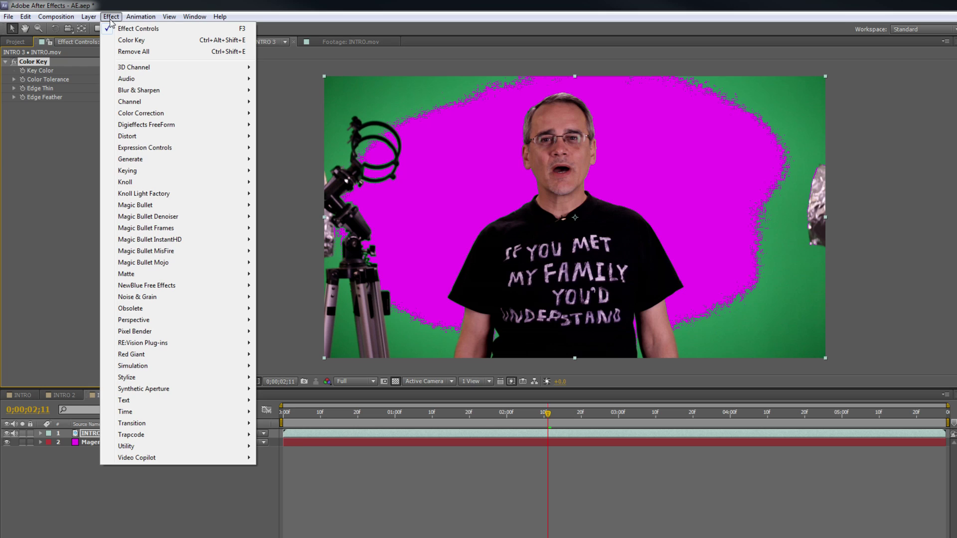
mouse_move(150, 170)
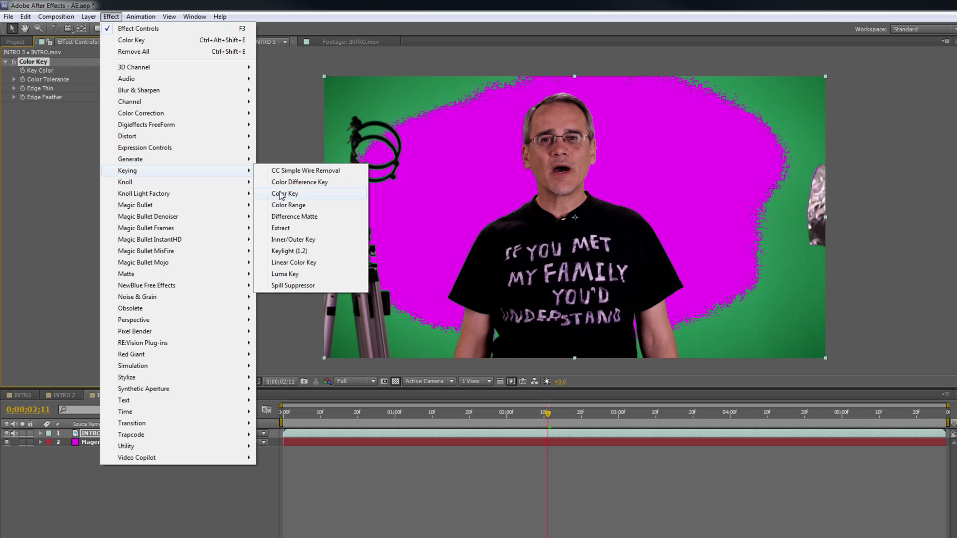
click(280, 195)
click(122, 115)
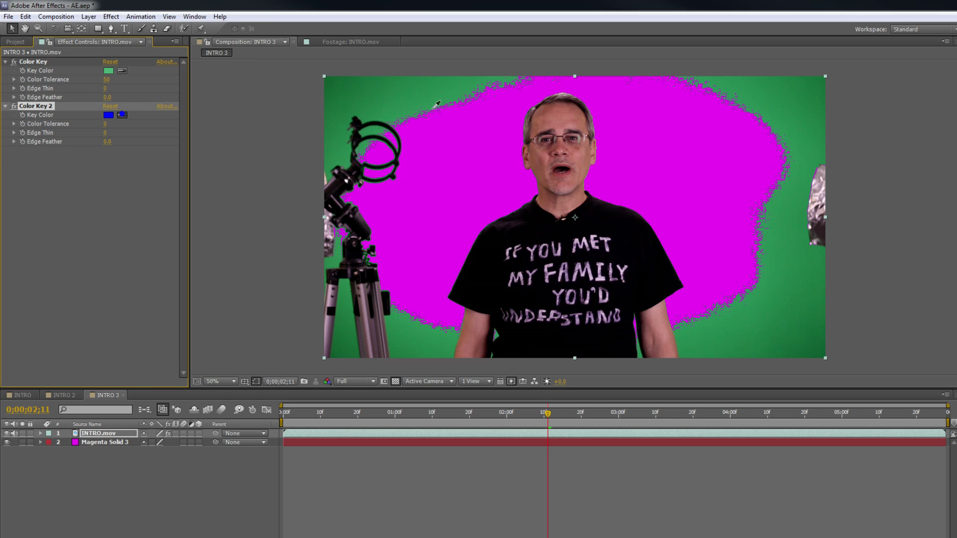
click(421, 99)
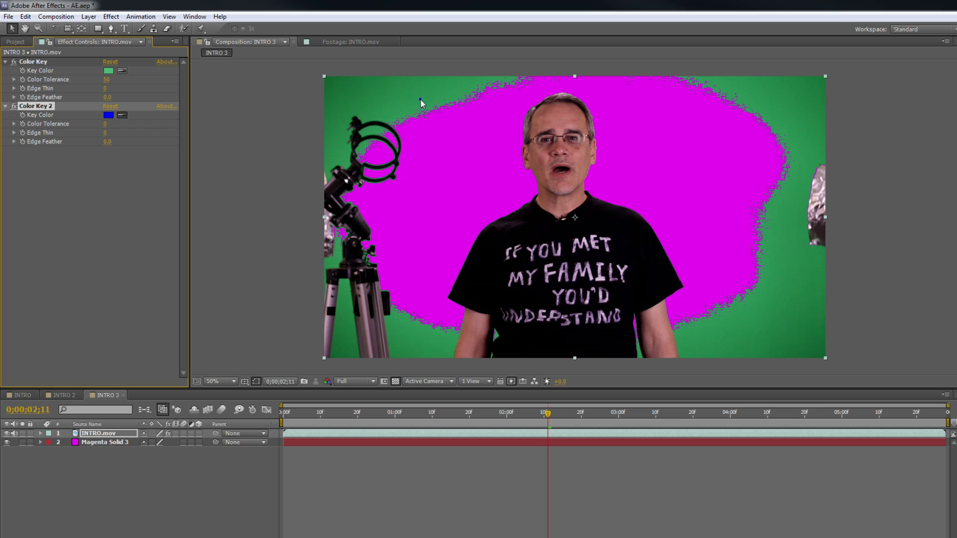
click(105, 124)
text(50)
key(Return)
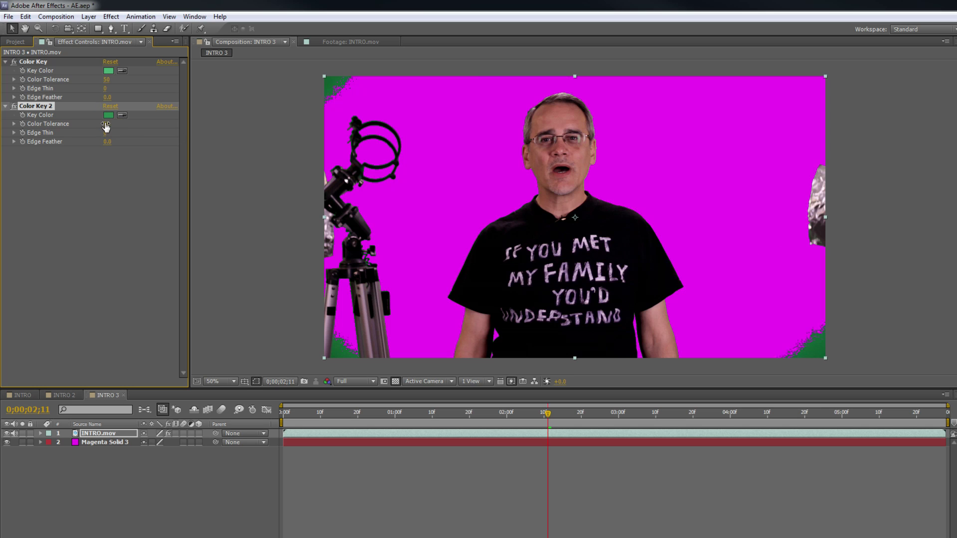
- Add a third Color Key sampling the top-left corner green, with tolerance 16
click(109, 17)
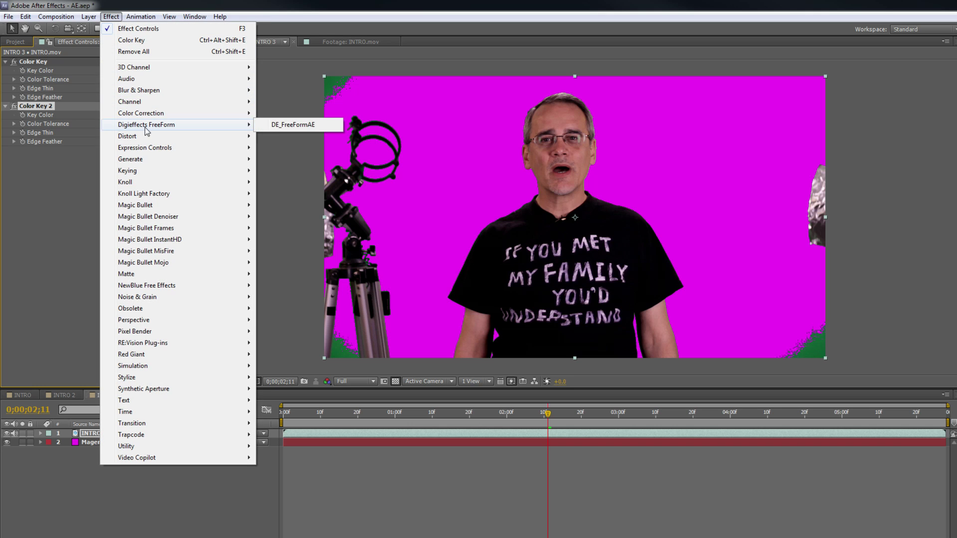
mouse_move(146, 171)
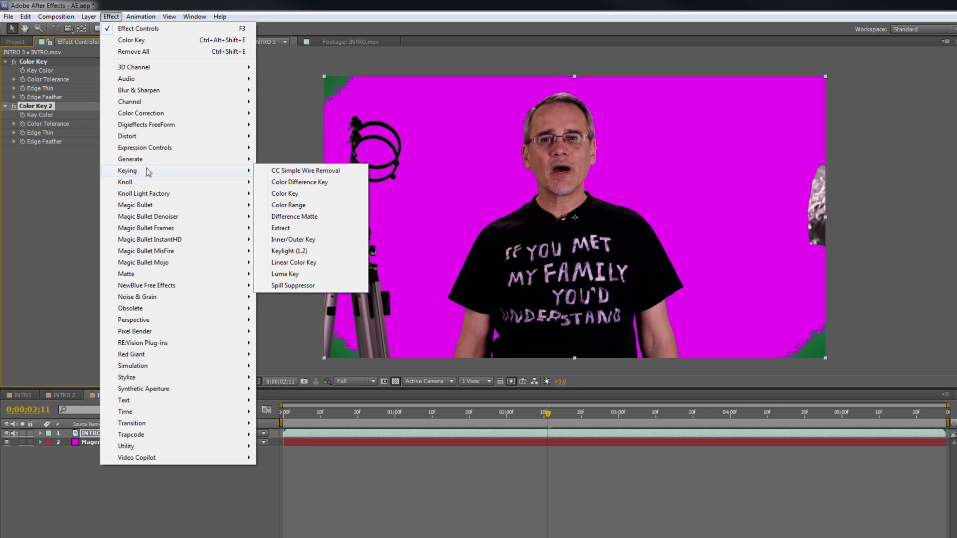
click(286, 194)
drag(107, 168, 115, 163)
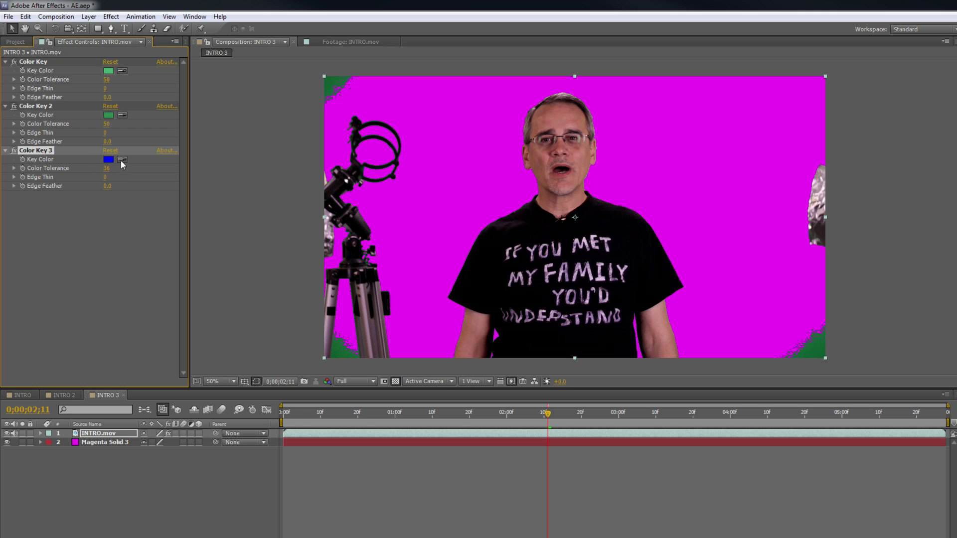
click(122, 160)
click(333, 80)
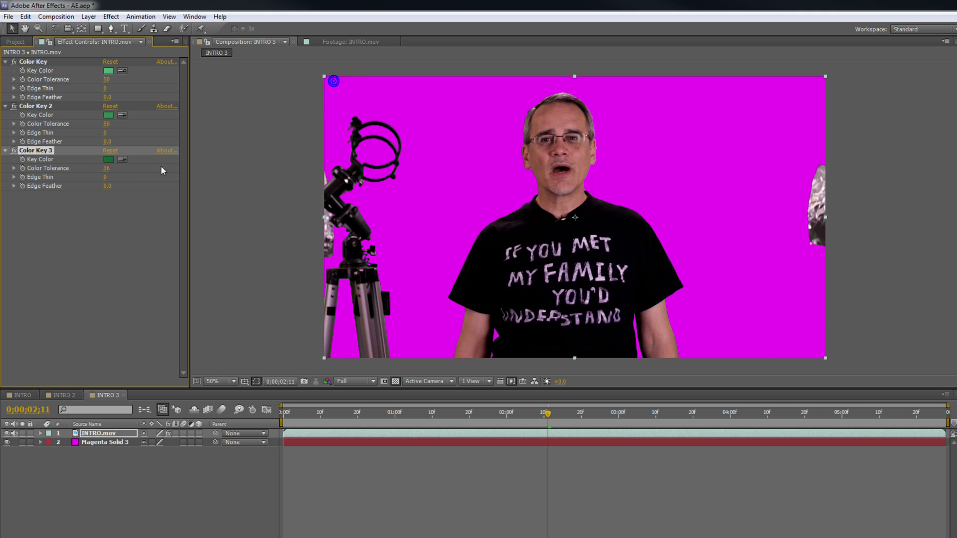
drag(106, 168, 96, 167)
click(116, 17)
- Apply Simple Choker to INTRO.mov with Choke Matte -47.80 and check the frame at 0;00;01;18
mouse_move(140, 274)
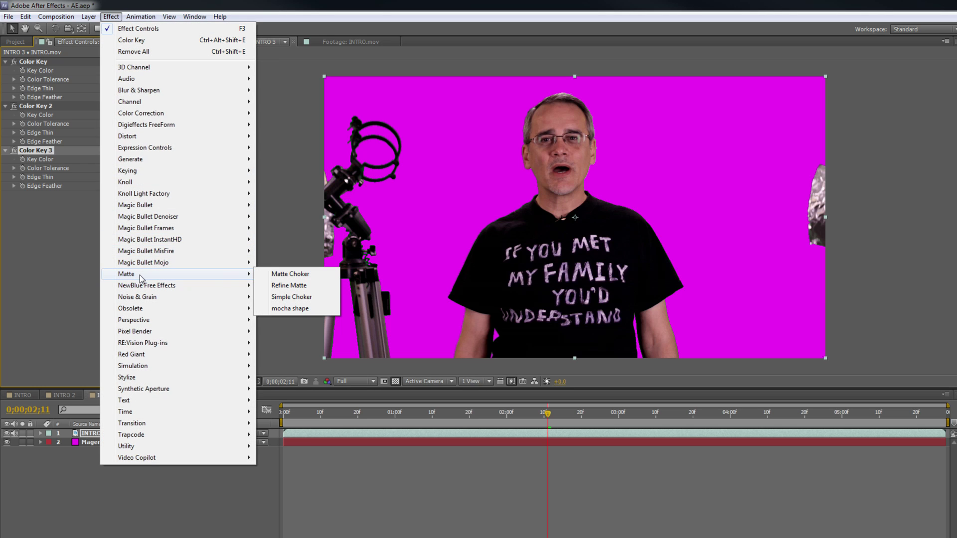
click(305, 298)
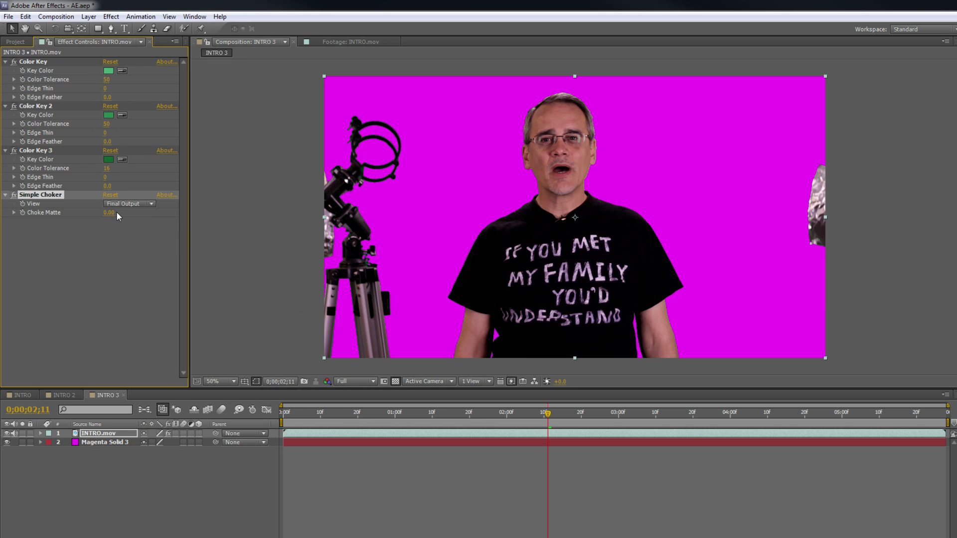
drag(111, 216, 7, 216)
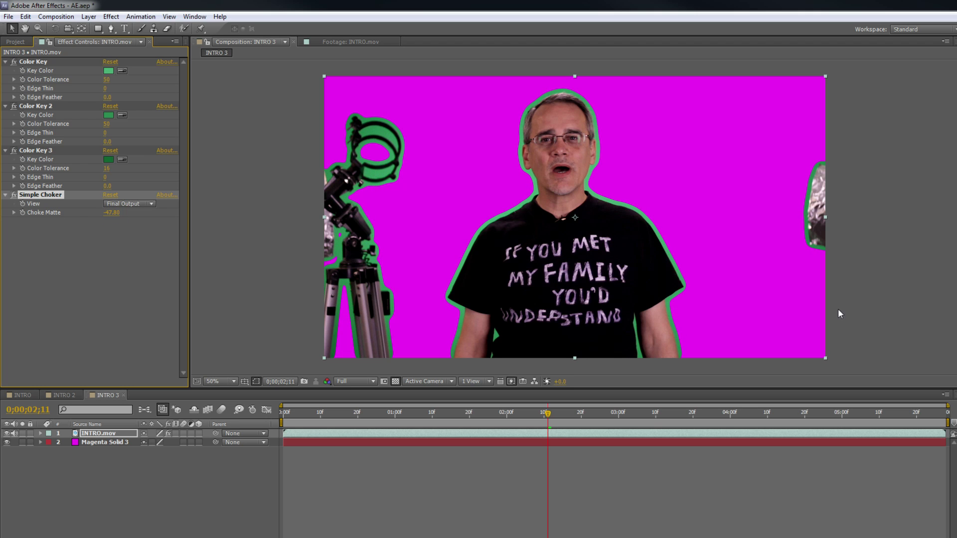
mouse_move(475, 412)
mouse_down()
mouse_move(376, 410)
mouse_move(462, 412)
mouse_up()
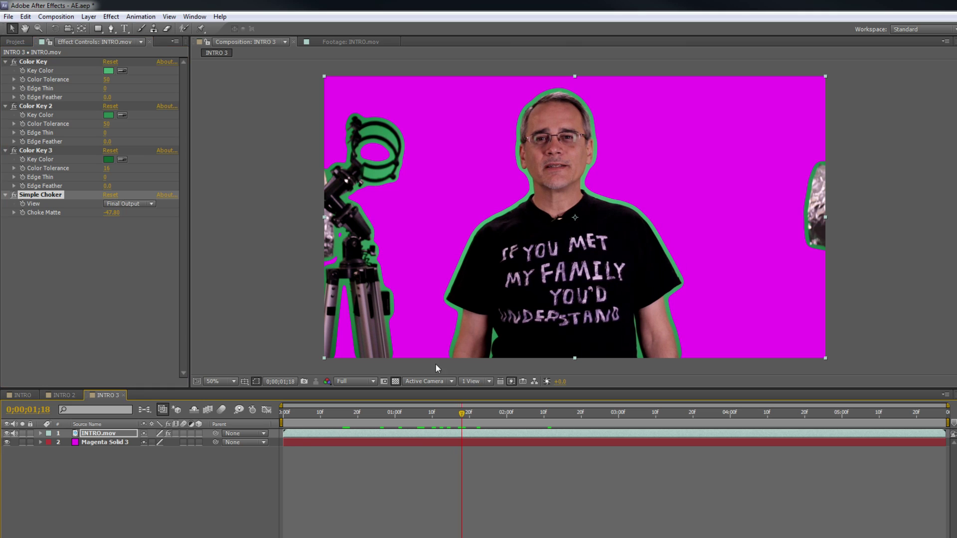
- Add Keylight (1.2) with the green fringe as Screen Colour, viewing the Combined Matte
click(110, 16)
mouse_move(163, 172)
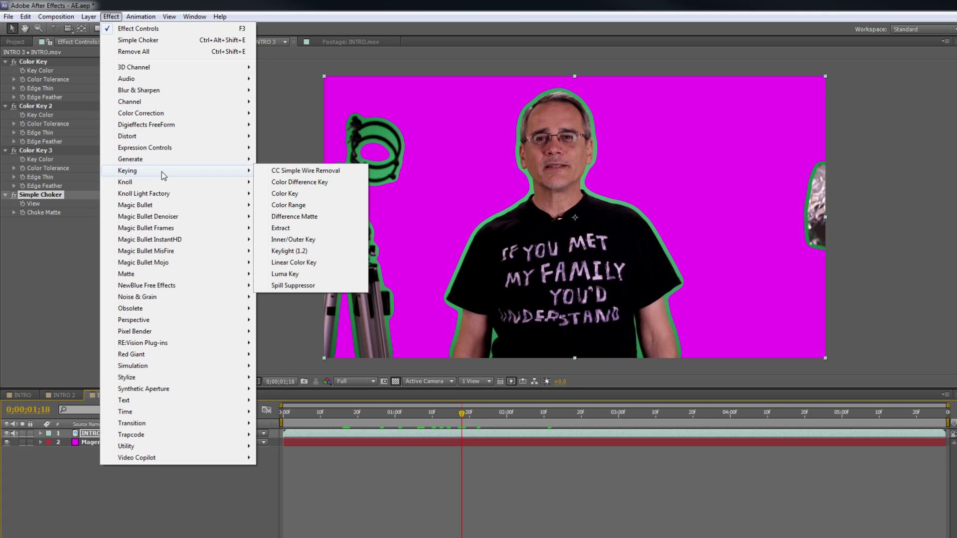
click(303, 251)
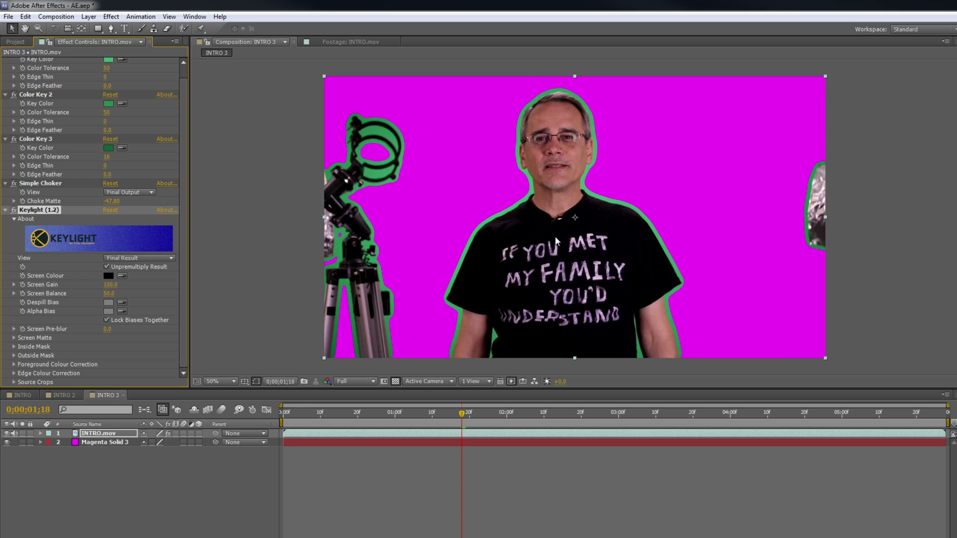
key(period)
key(period)
click(122, 275)
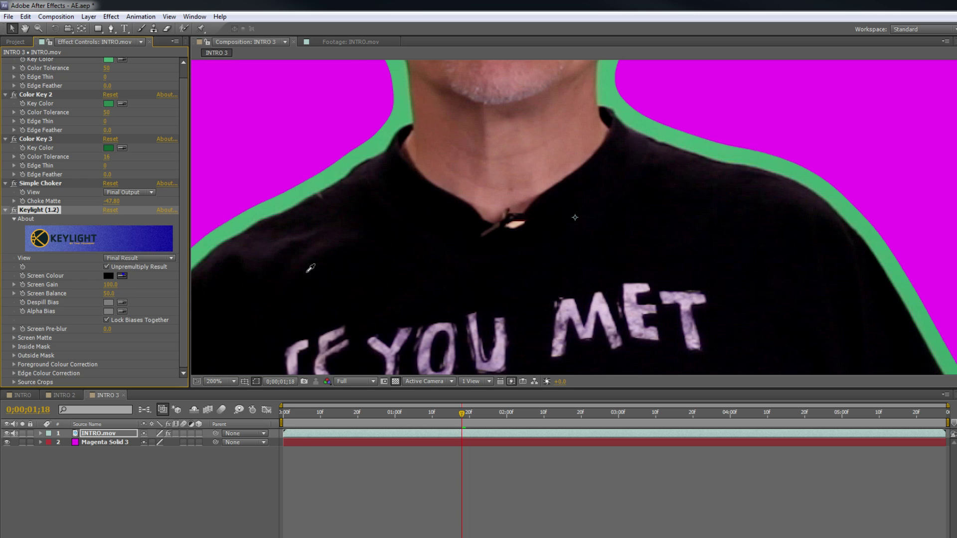
click(746, 153)
key(comma)
key(comma)
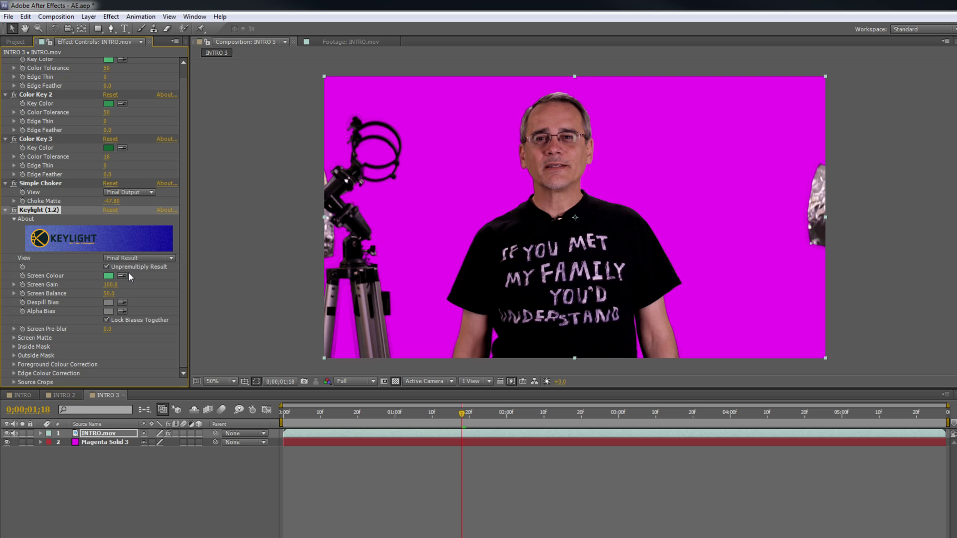
click(133, 257)
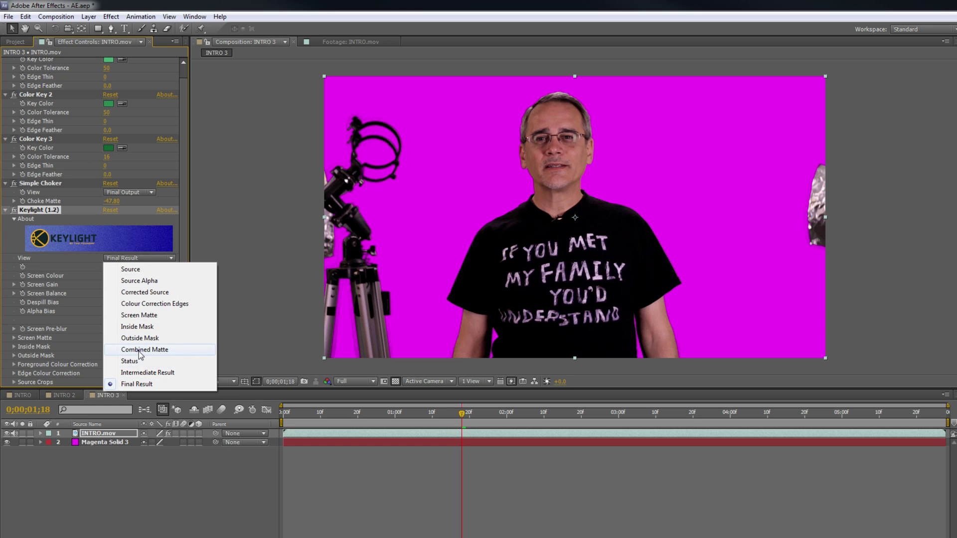
click(139, 350)
- Set Keylight's Screen Matte Clip Black to 16.0 and Clip White to 72.0, then view Final Result
key(period)
key(period)
drag(512, 170, 594, 342)
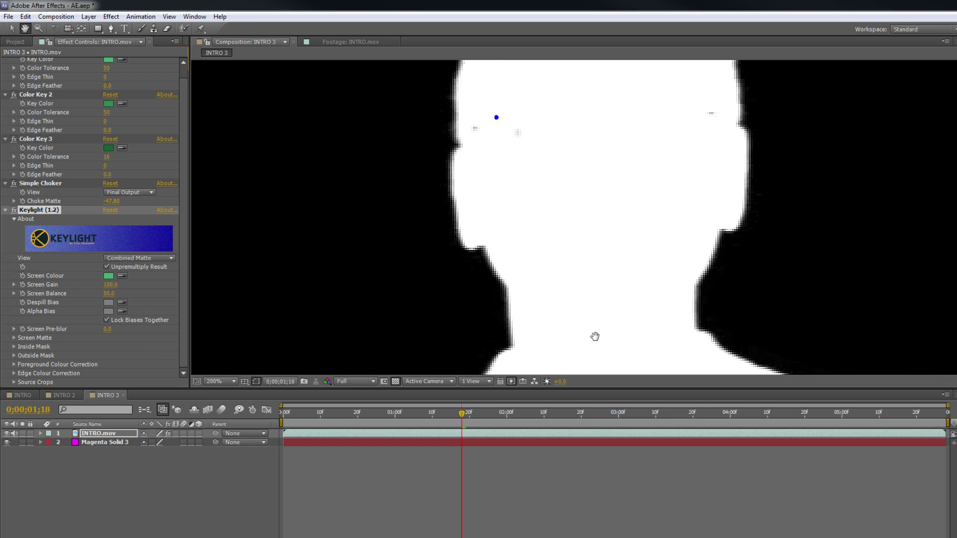
click(14, 338)
scroll(47, 334, down, 3)
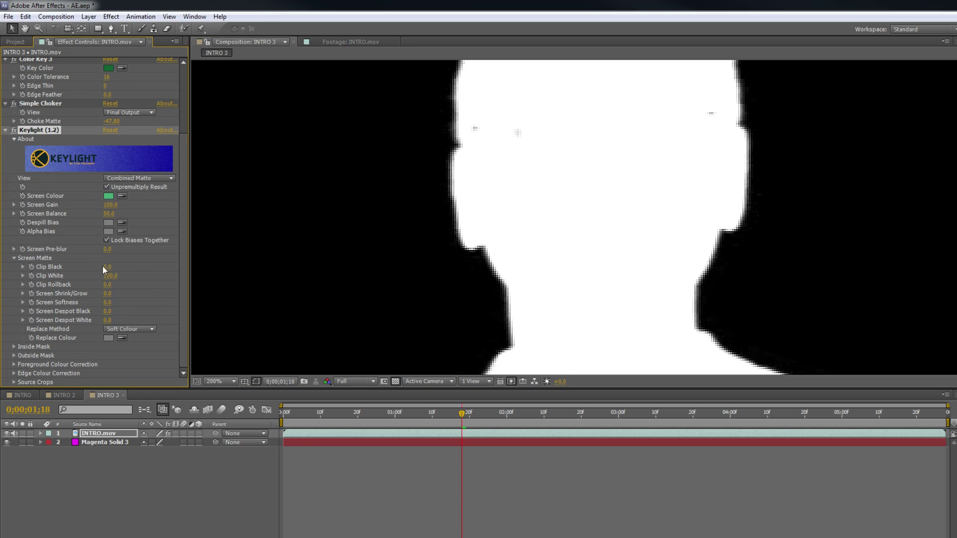
mouse_move(106, 268)
mouse_down()
mouse_move(150, 267)
mouse_move(67, 268)
mouse_move(100, 276)
mouse_up()
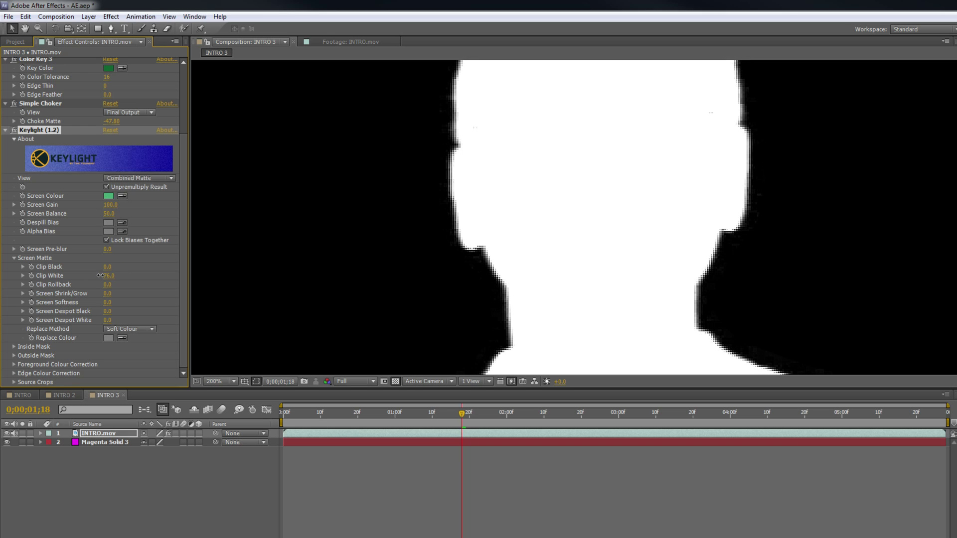
key(comma)
key(comma)
drag(416, 299, 393, 214)
drag(111, 278, 115, 265)
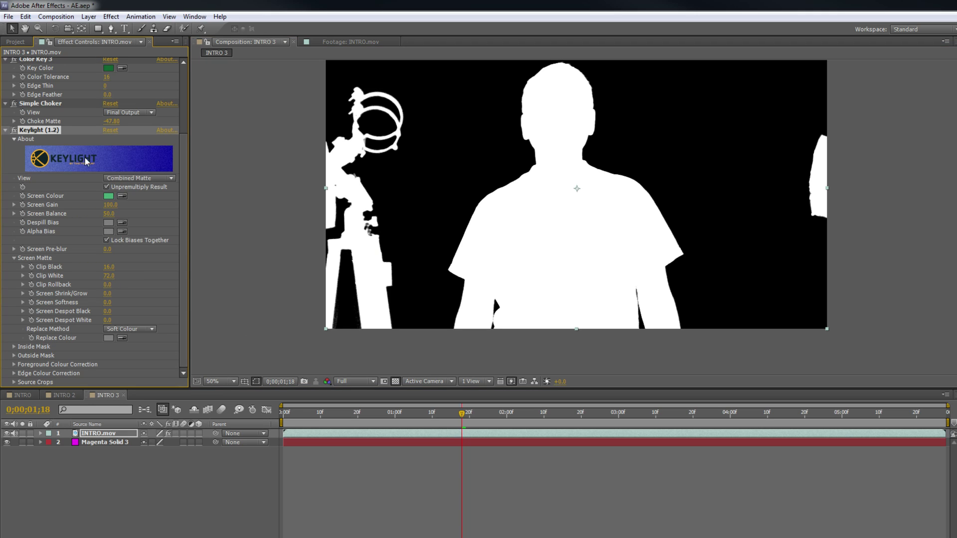
click(135, 178)
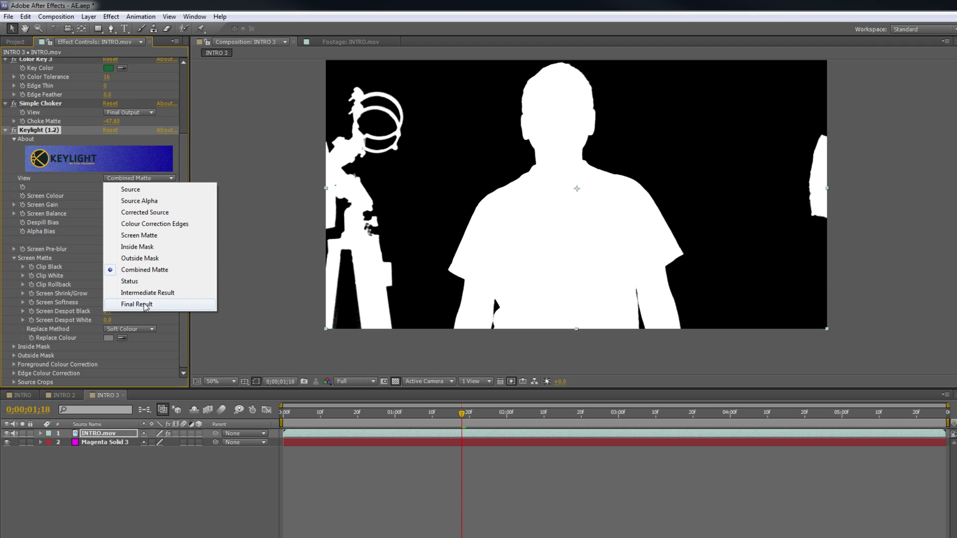
click(146, 305)
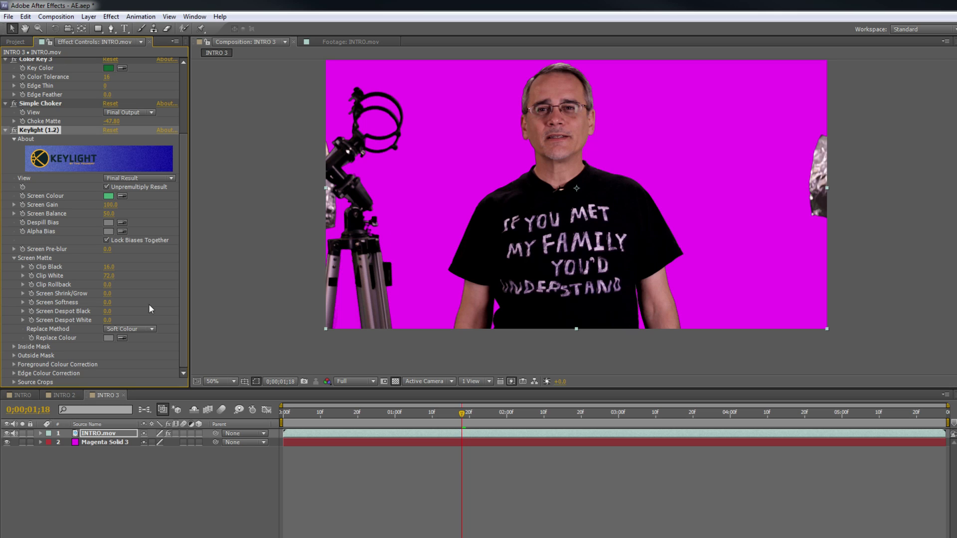
- Set Keylight's Screen Shrink/Grow to -1.2 to tighten the presenter's edges
click(107, 294)
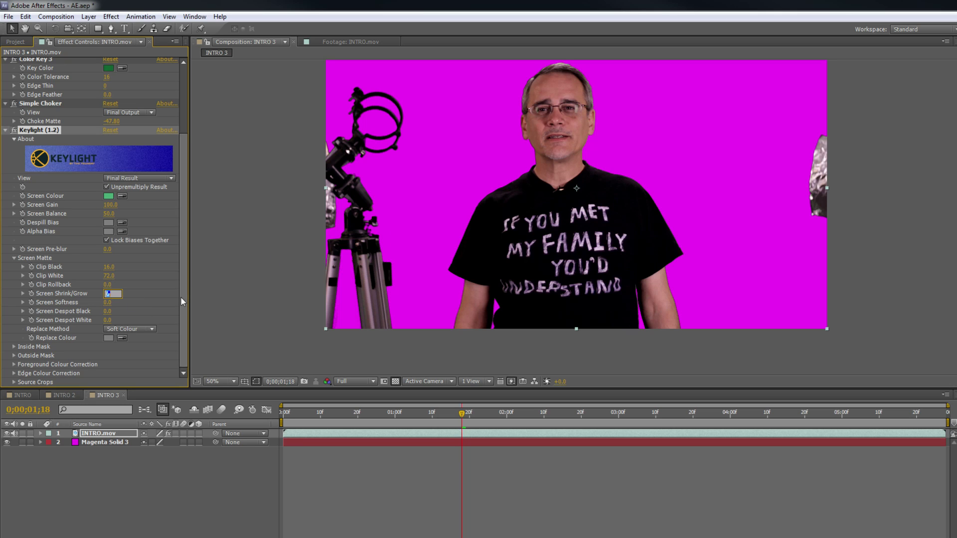
text(-1.2)
key(Return)
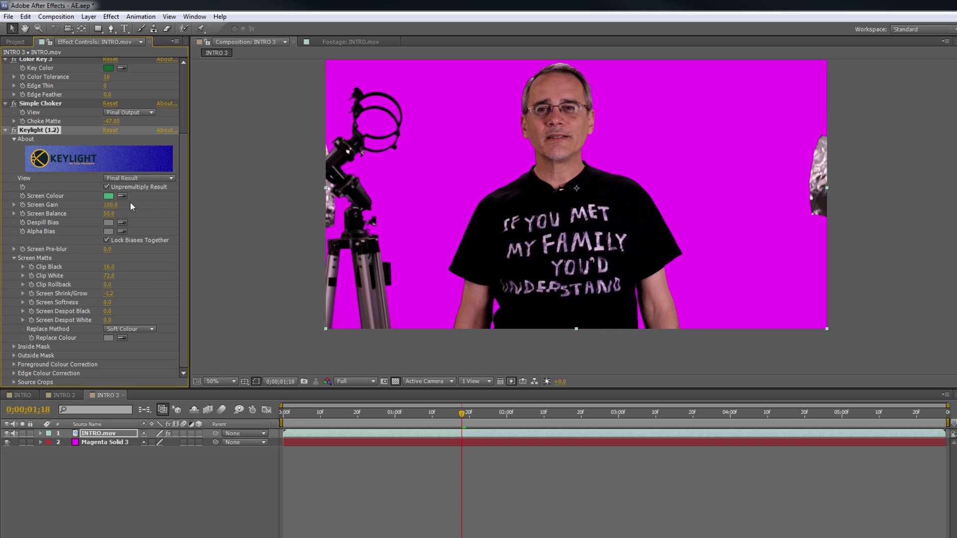
click(16, 42)
- Place BG.jpg between INTRO.mov and Magenta Solid 3, scale it to fill the frame, nudge it left
drag(28, 135, 86, 439)
key(comma)
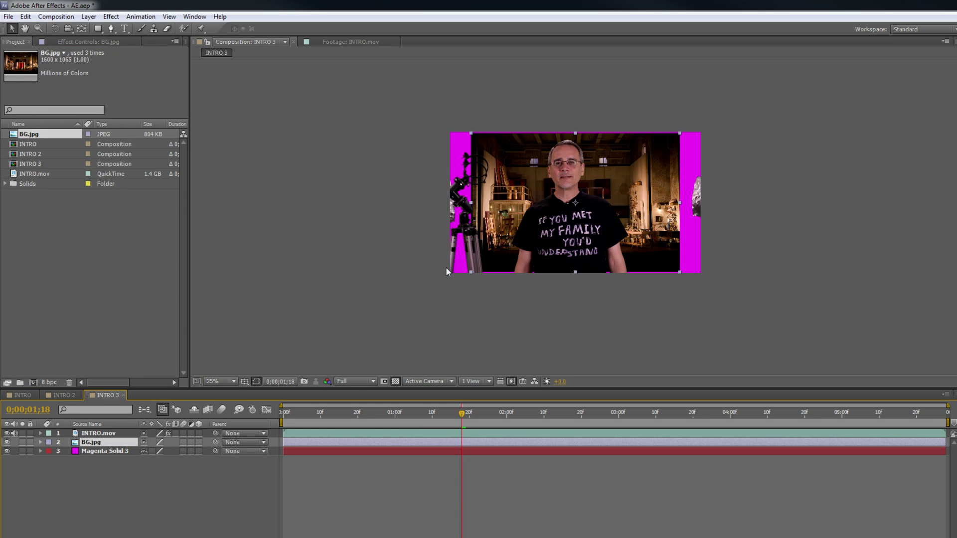
drag(472, 271, 431, 298)
key(period)
drag(500, 199, 489, 224)
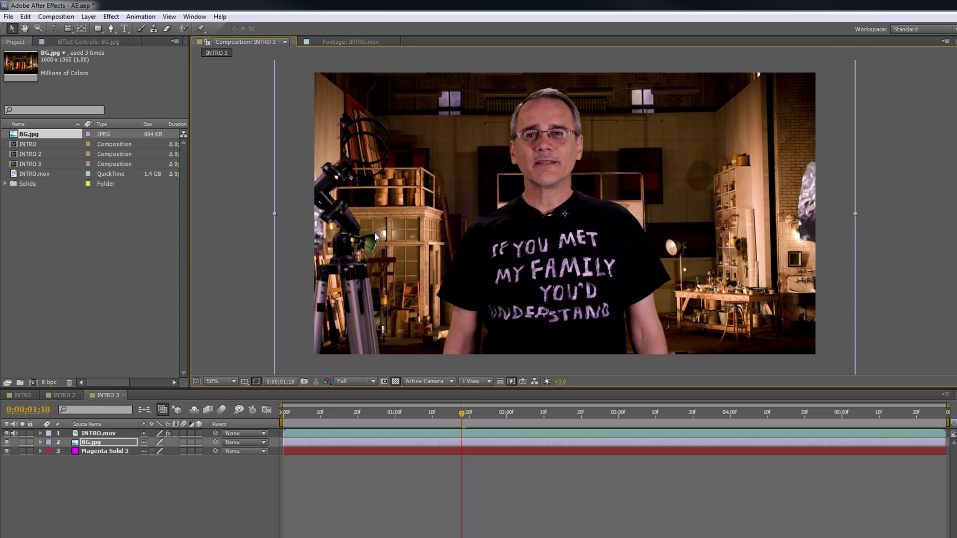
mouse_move(402, 233)
mouse_down()
mouse_move(401, 253)
mouse_move(398, 233)
mouse_up()
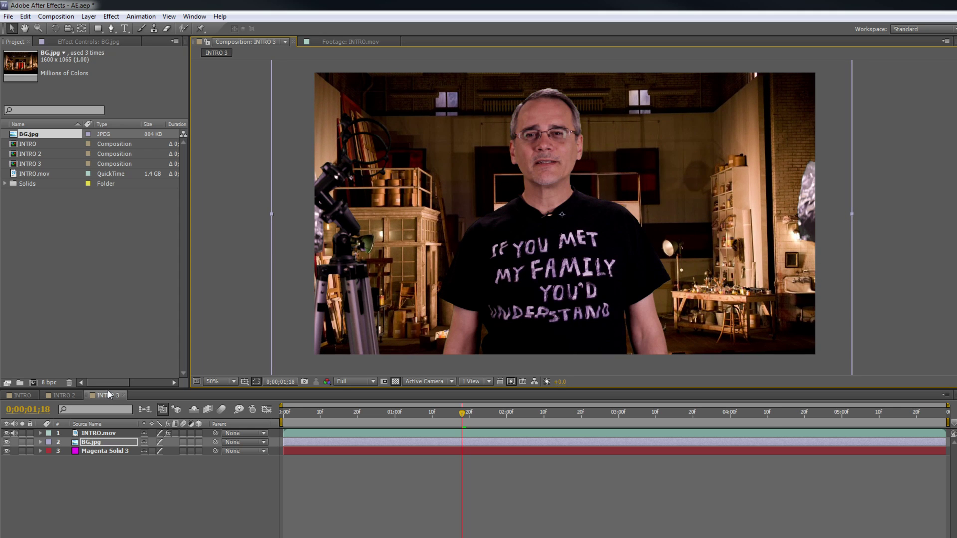
click(106, 433)
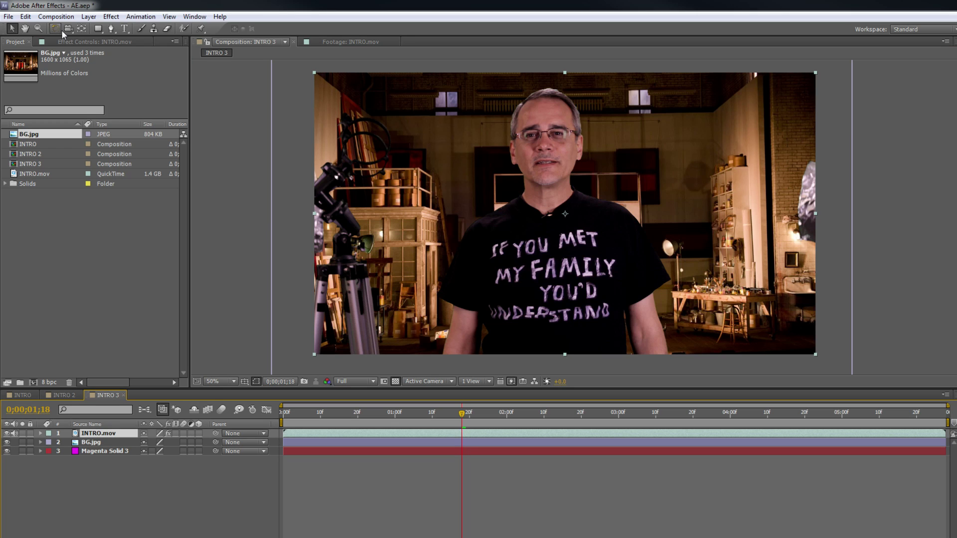
click(100, 43)
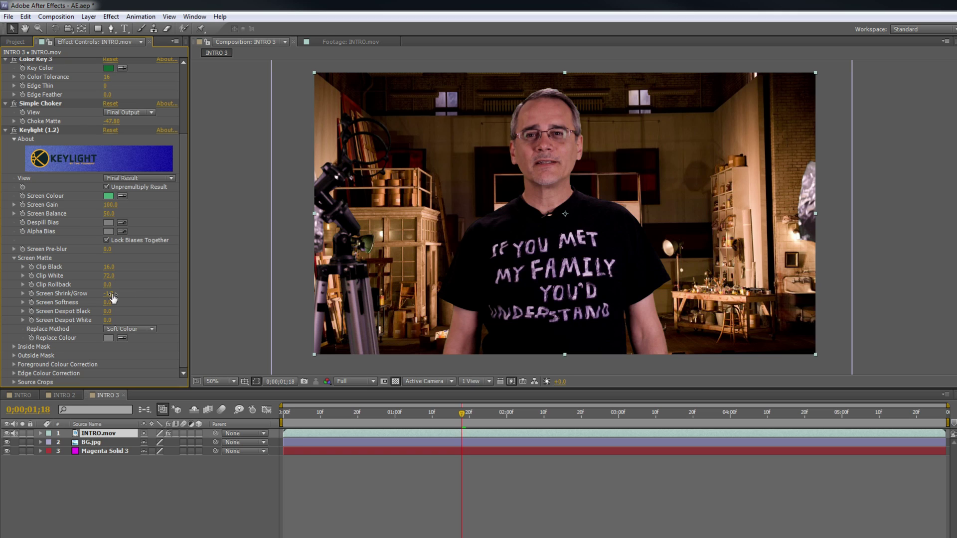
- Keep Keylight's Screen Shrink/Grow at -1.2 and set Screen Softness to 2.0
click(109, 294)
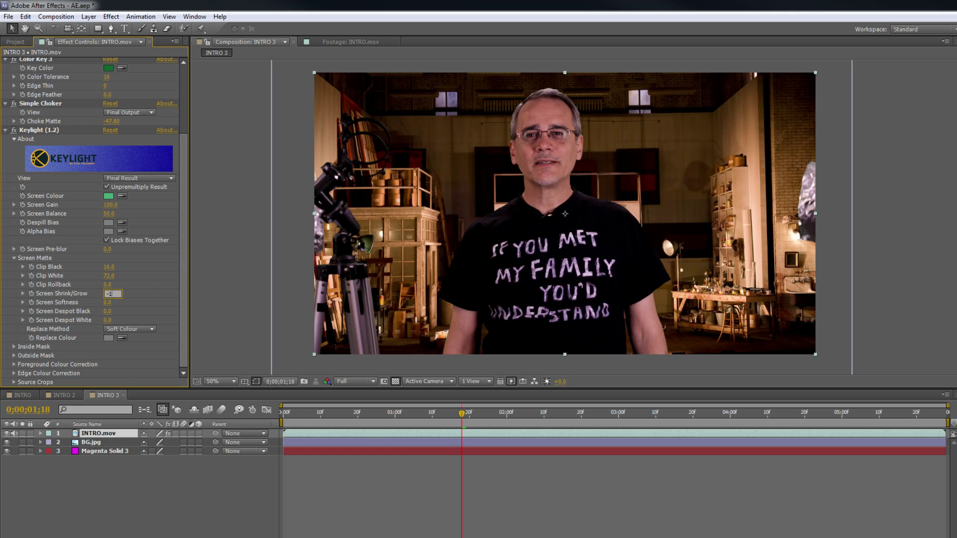
key(Return)
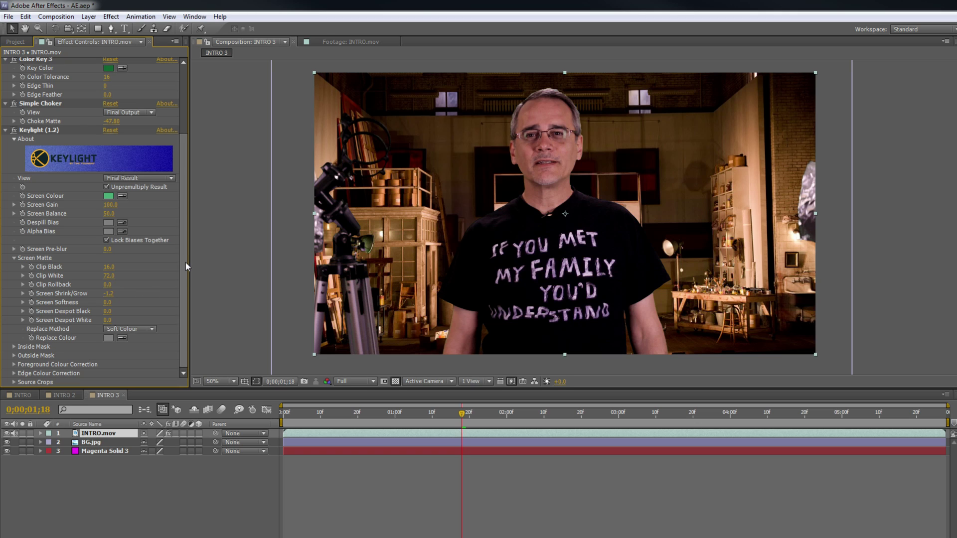
click(110, 303)
text(2)
key(Return)
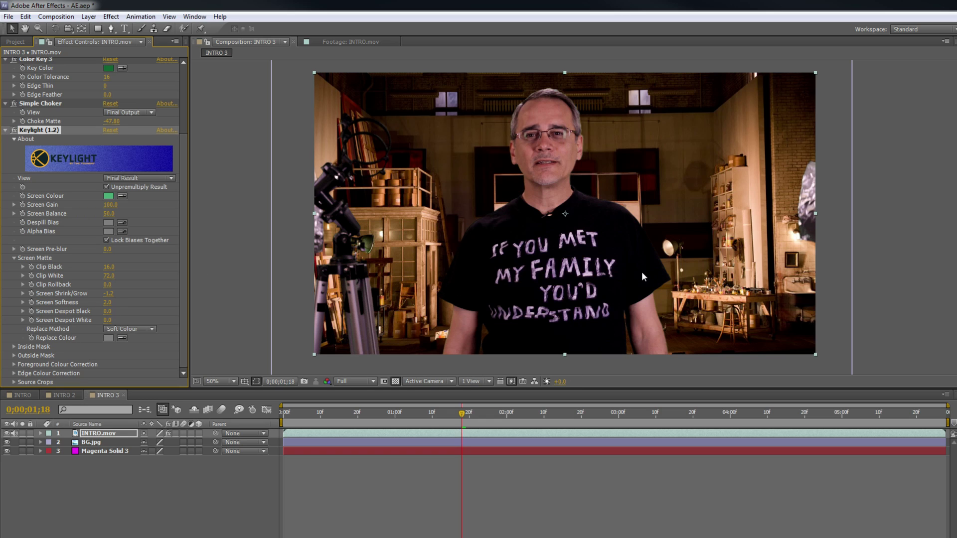
- Apply Levels to INTRO.mov with Input White lowered to about 216 and Gamma 0.85
click(110, 17)
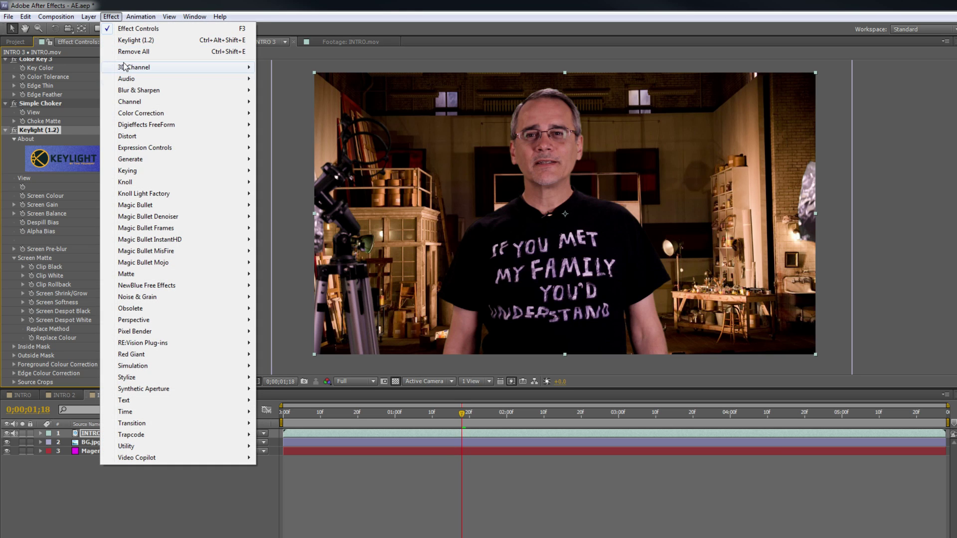
mouse_move(145, 114)
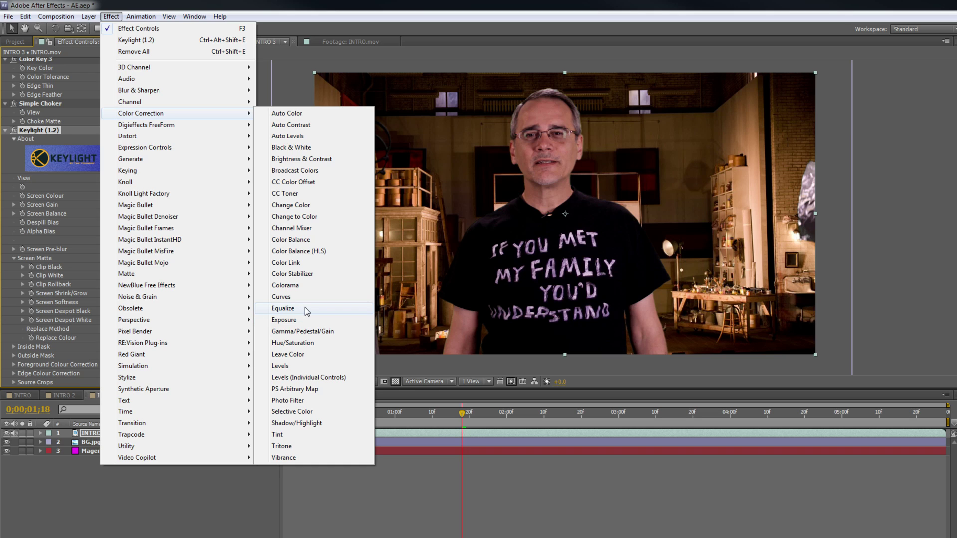
click(305, 367)
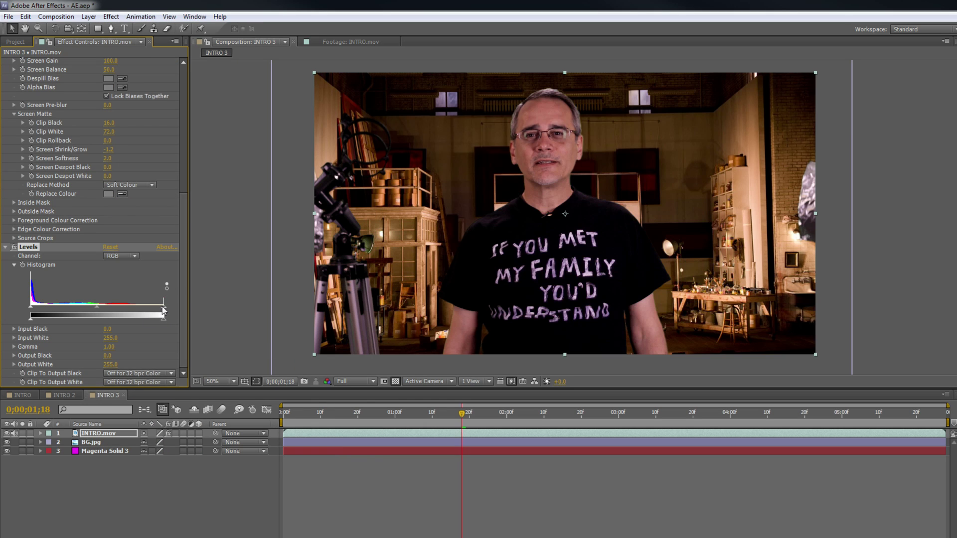
drag(164, 312, 143, 310)
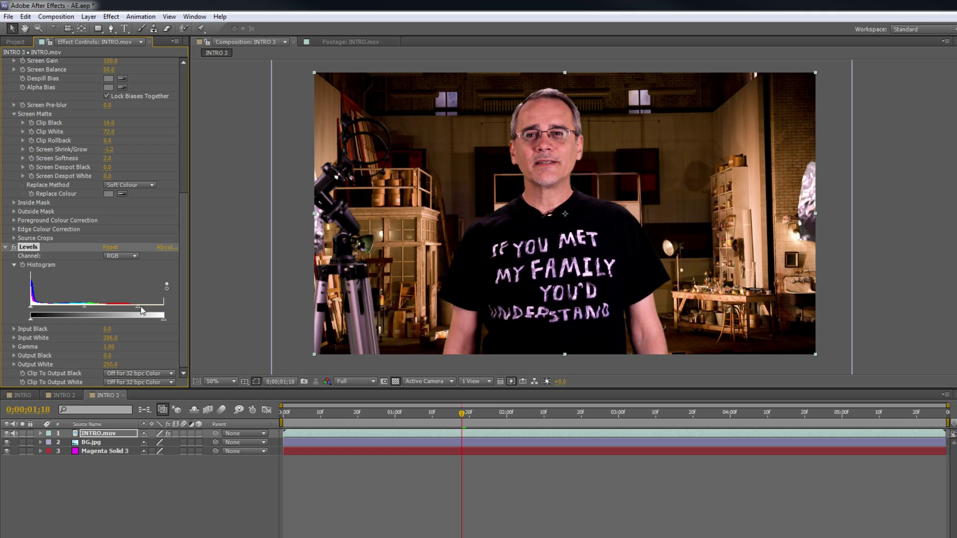
drag(86, 307, 91, 308)
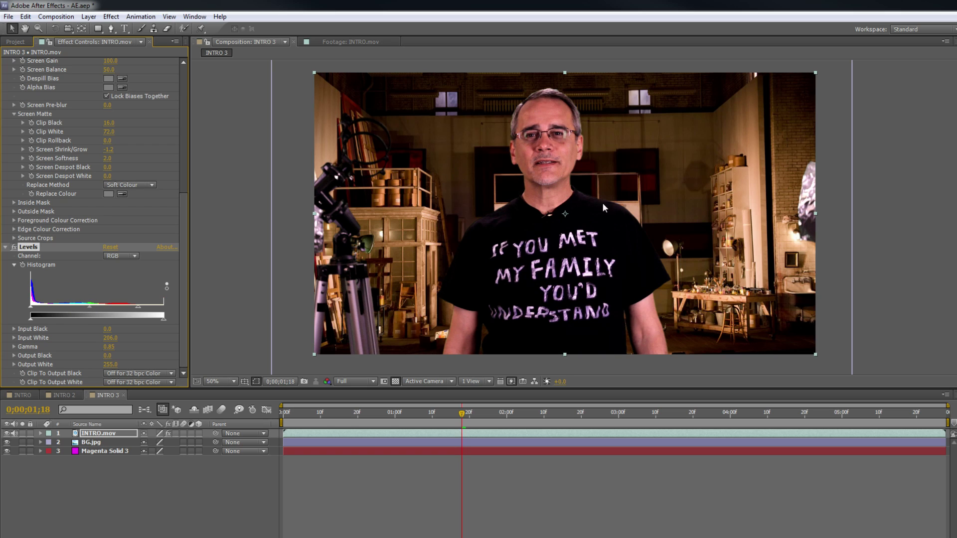
click(111, 16)
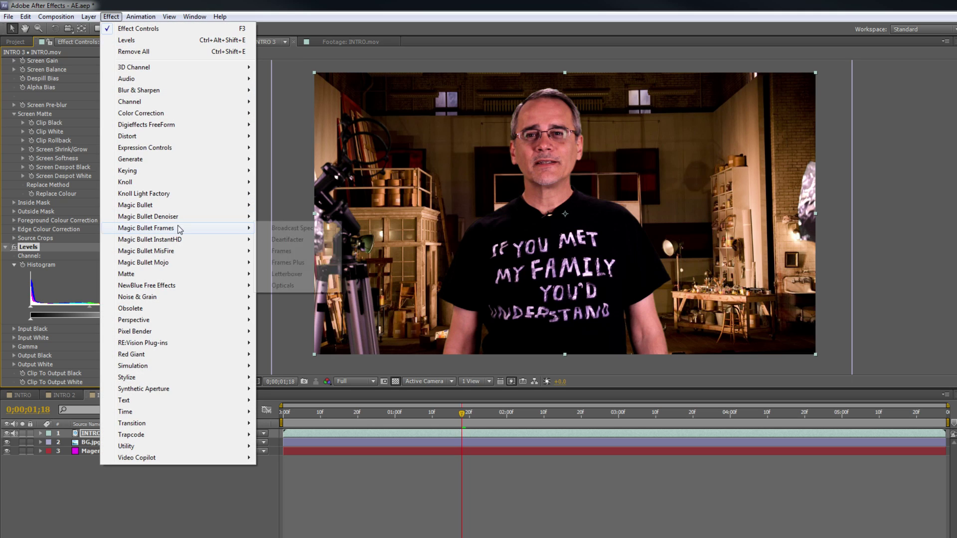
- Add a Curves effect after Levels on INTRO.mov and switch its channel to Red
mouse_move(156, 115)
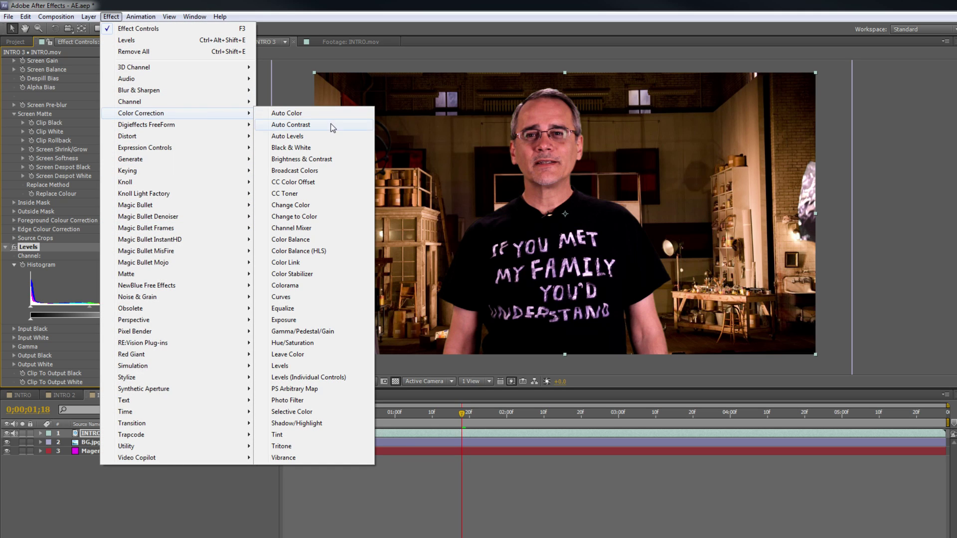
click(304, 297)
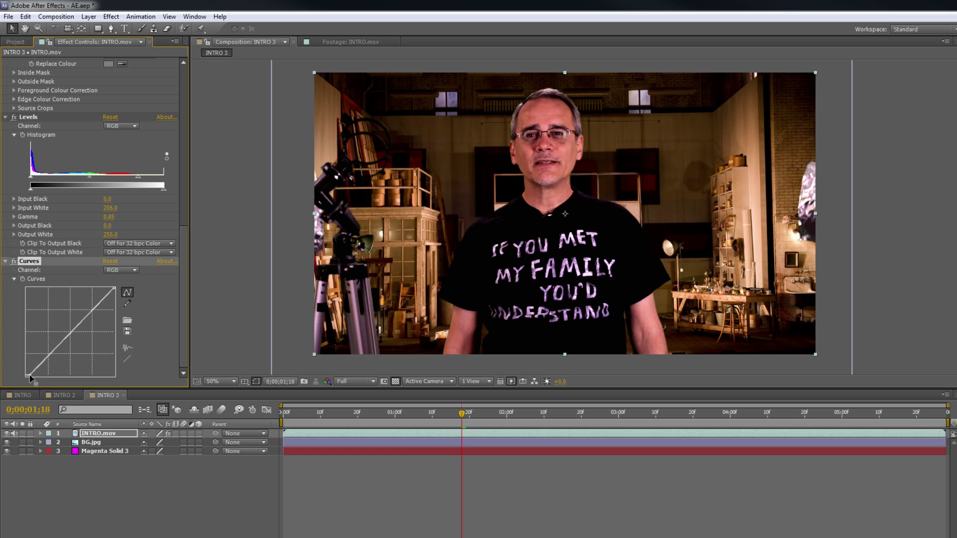
click(132, 271)
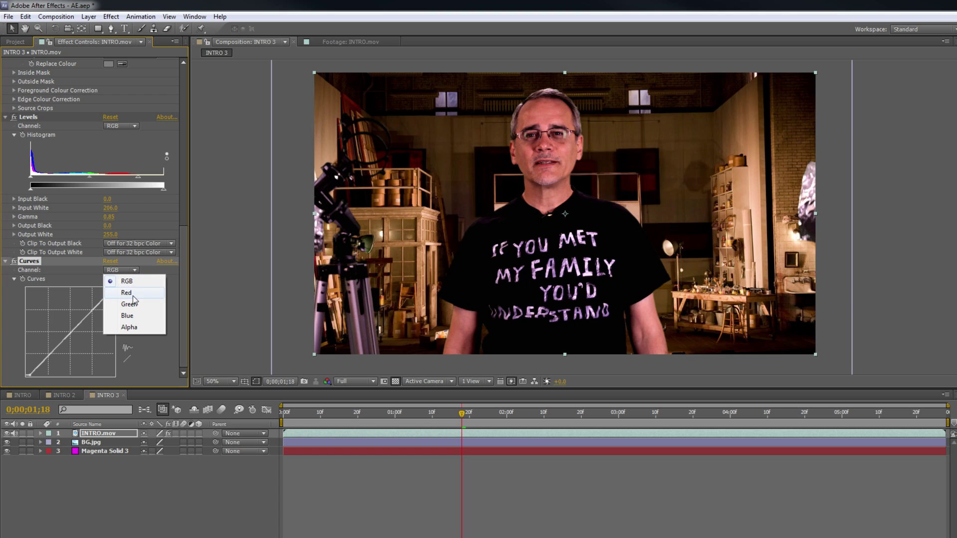
click(130, 292)
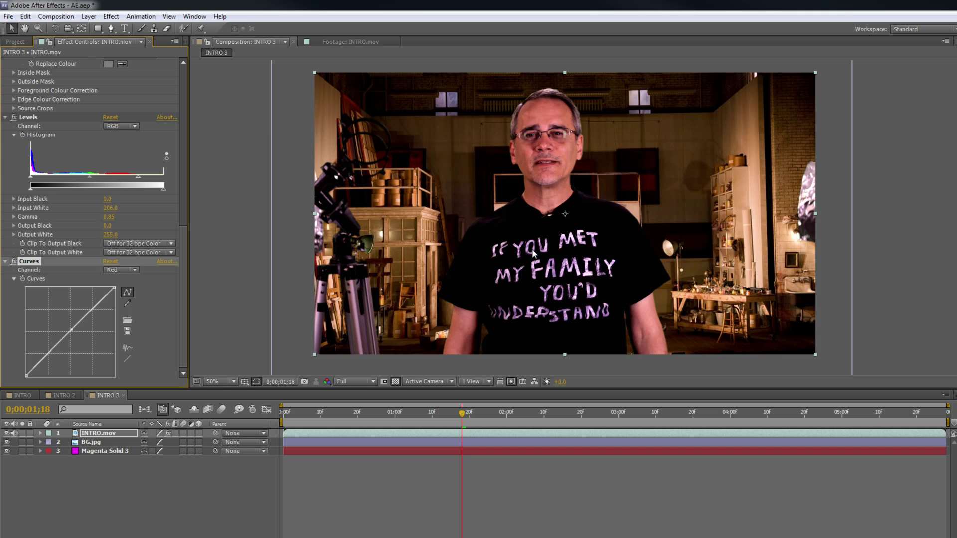
drag(462, 418, 567, 422)
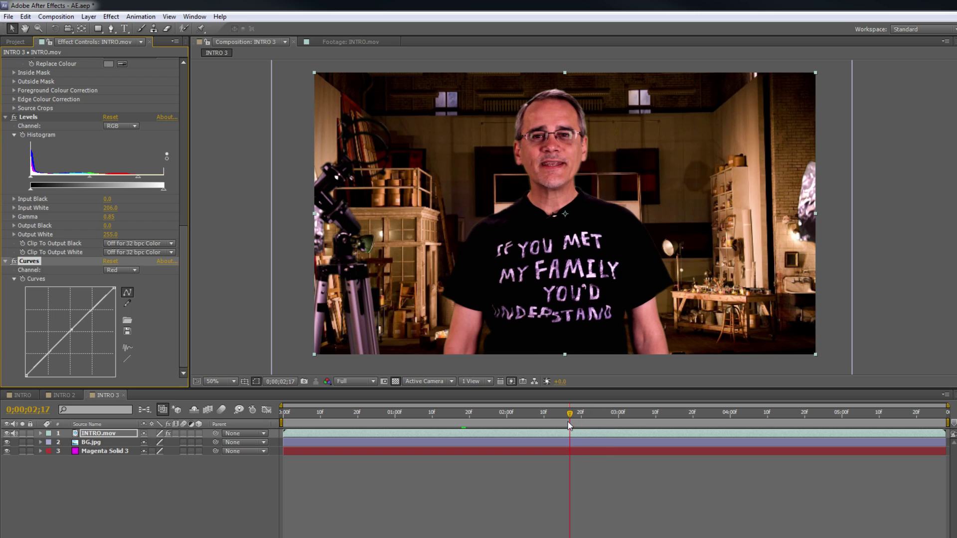
- End the work area at 0;00;03;21, RAM-preview it, then scrub back to inspect the key
click(696, 412)
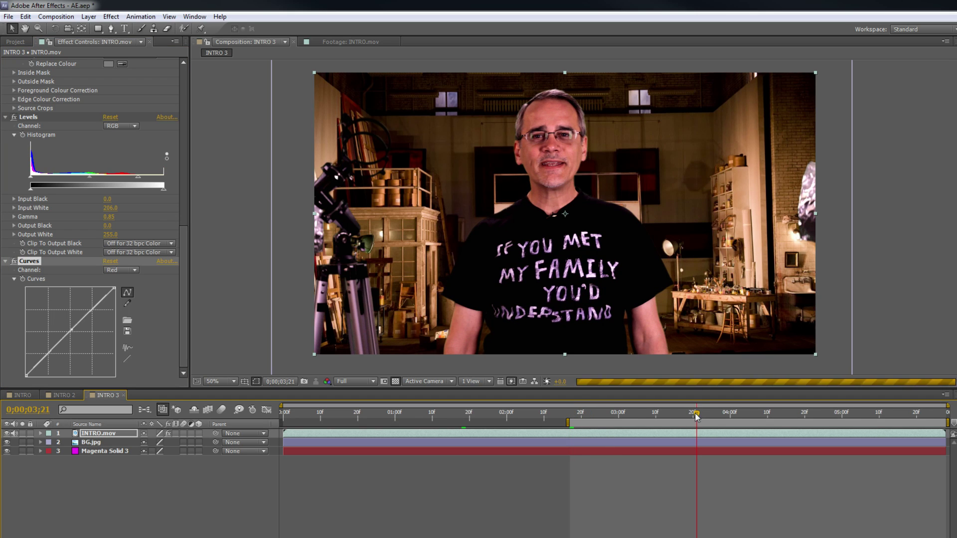
key(n)
key(KP_0)
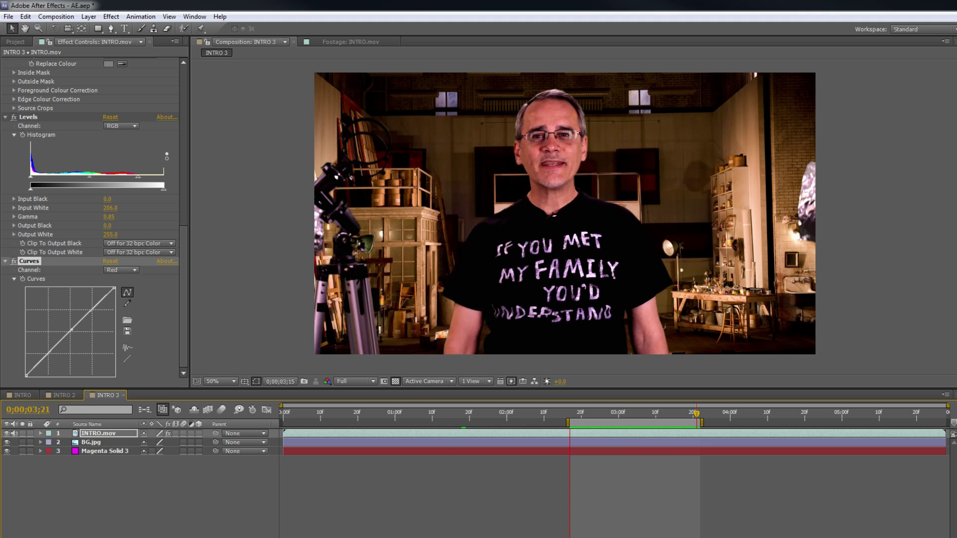
key(space)
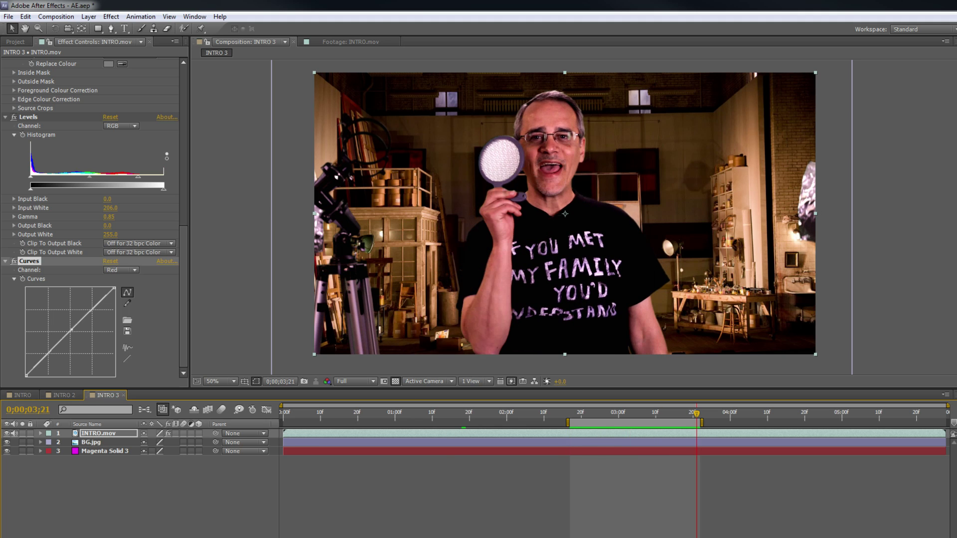
drag(696, 417, 626, 423)
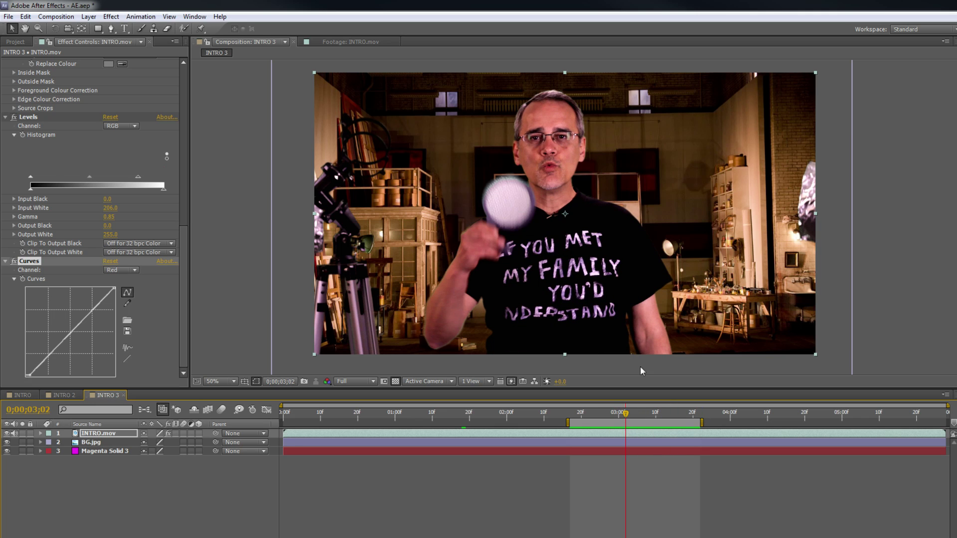